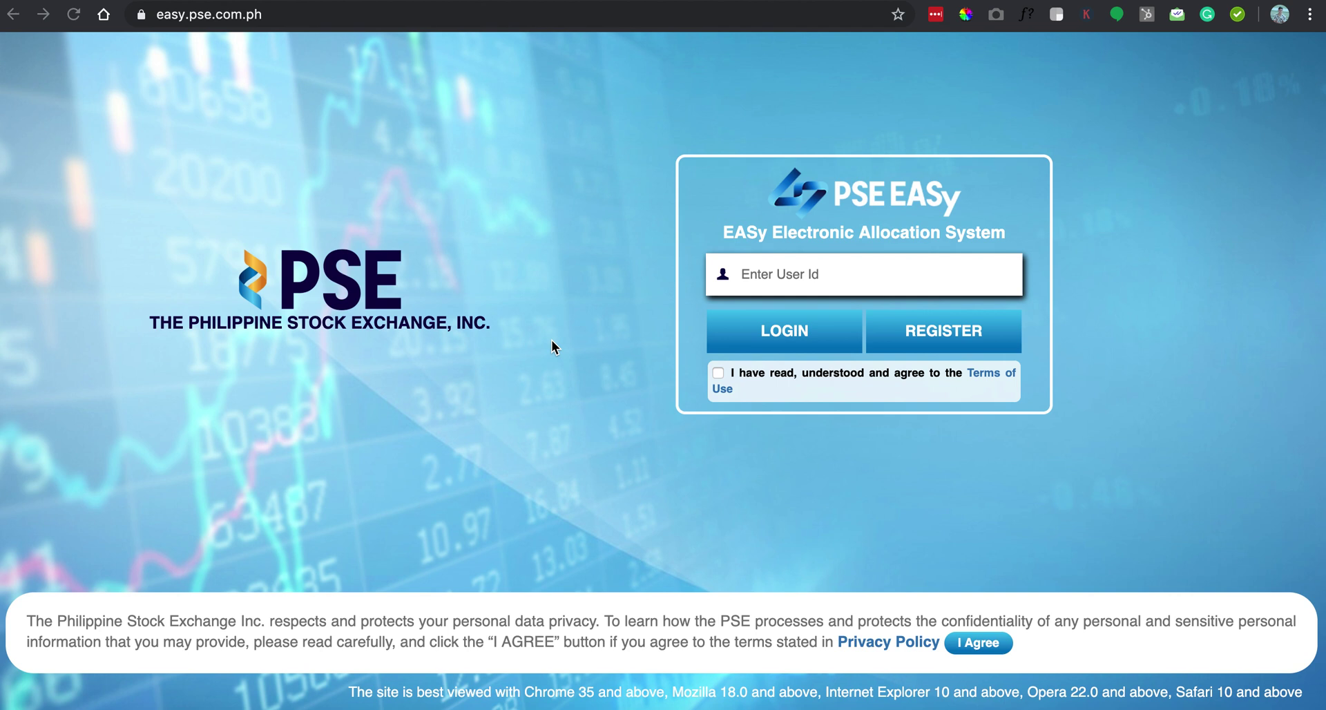
Look through the open PSE Trading Participants directory and the Inquirer and Rappler articles about the PSE EASy platform
key("super+bracketleft")
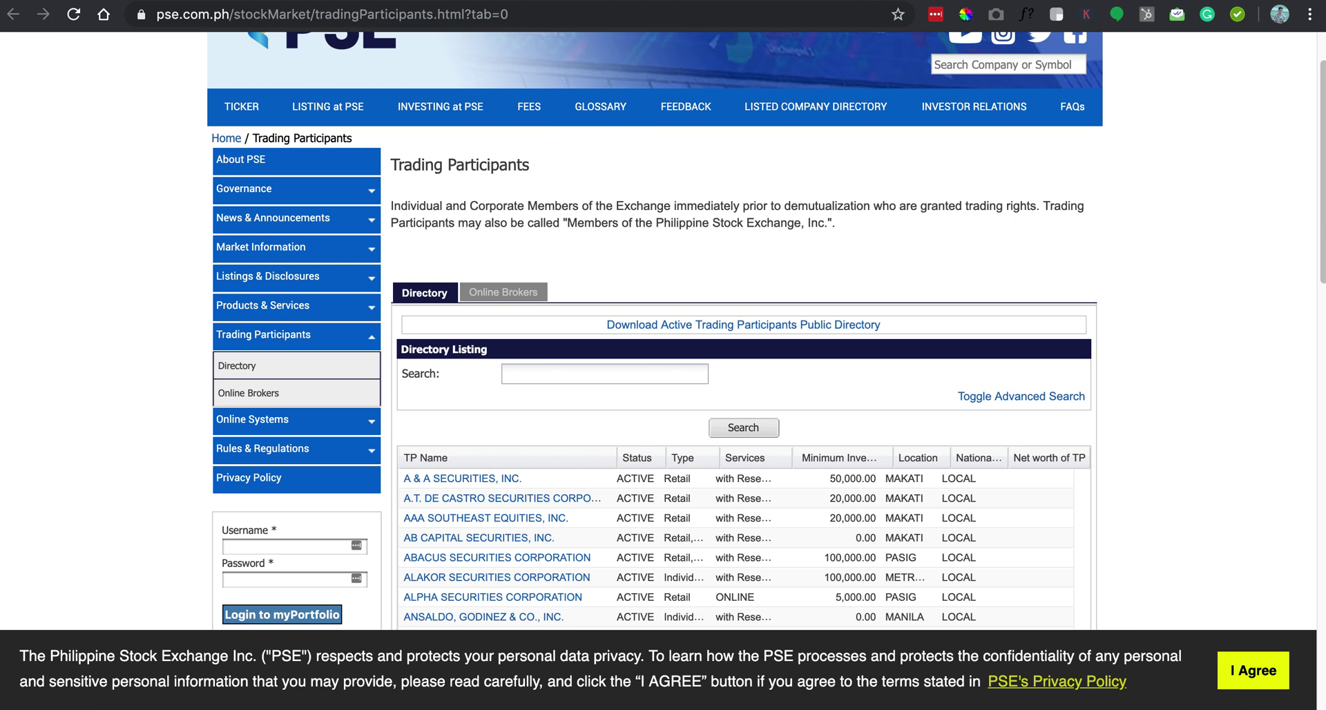
key("super+bracketleft")
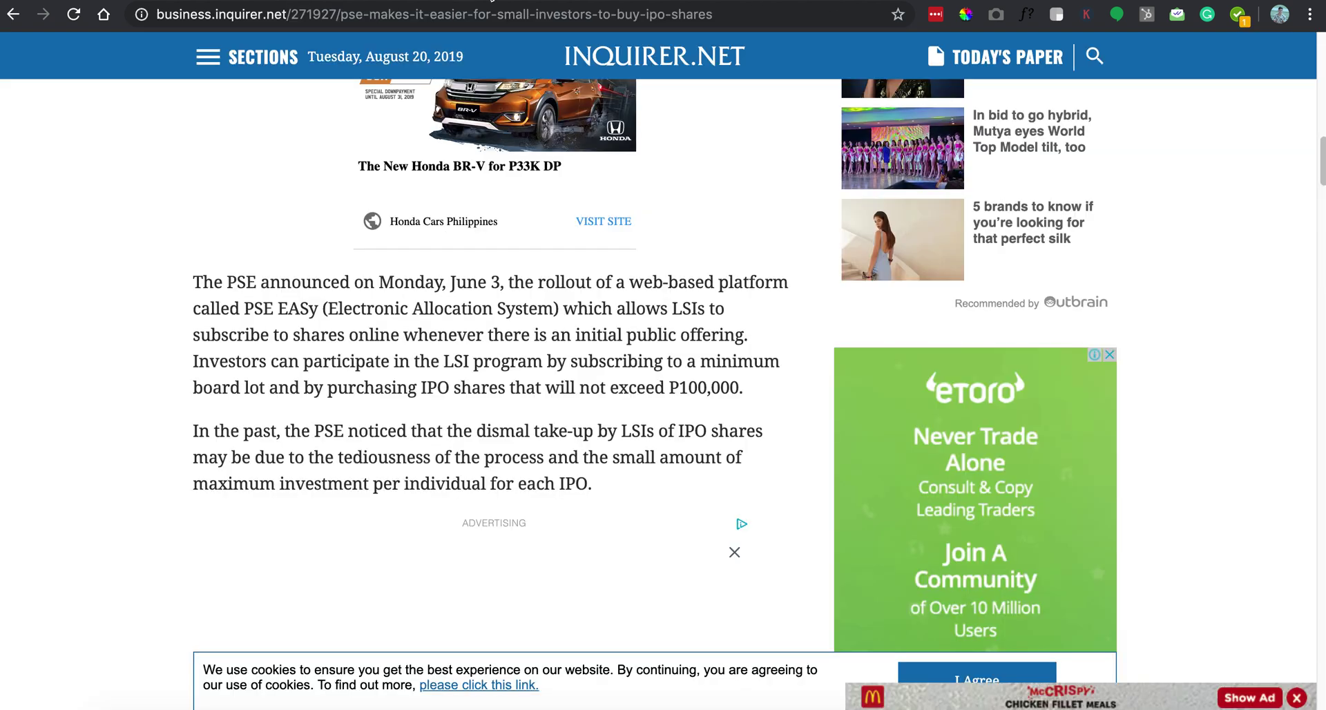
key("super+bracketleft")
scroll(497, 304, "up", 10)
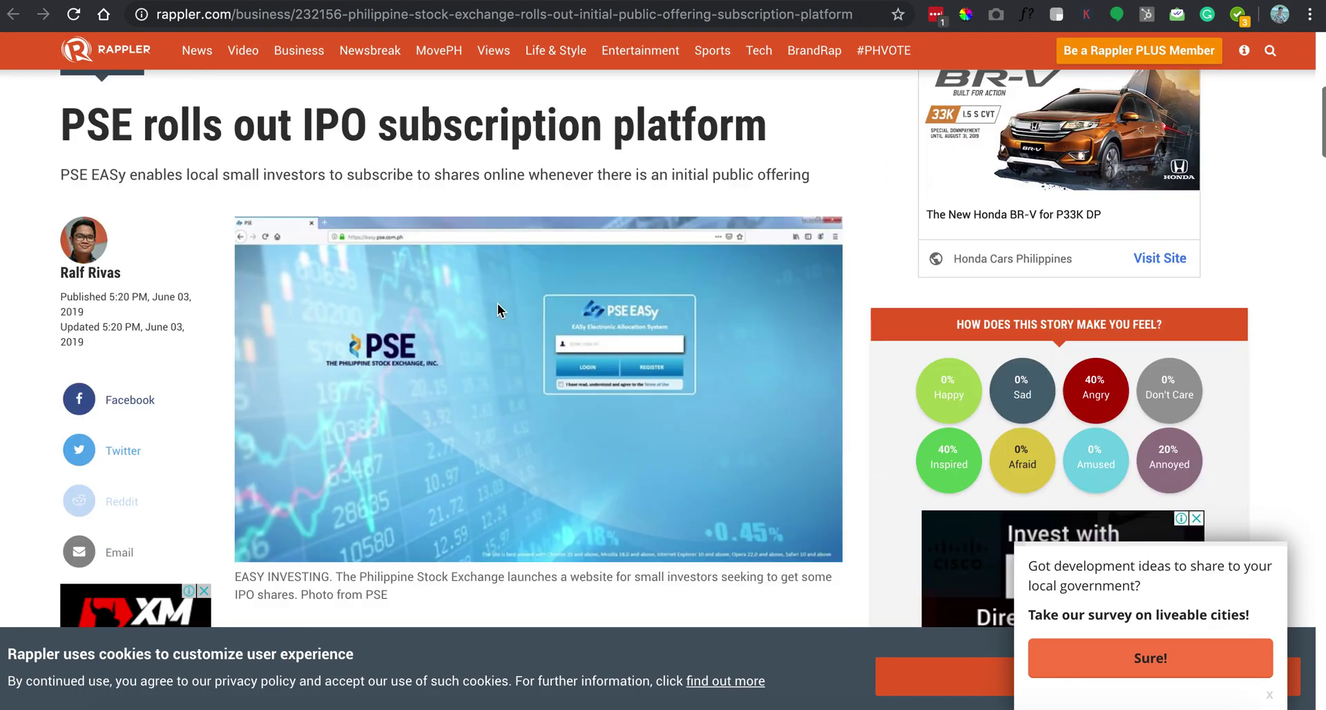
scroll(497, 304, "down", 6)
scroll(497, 304, "up", 6)
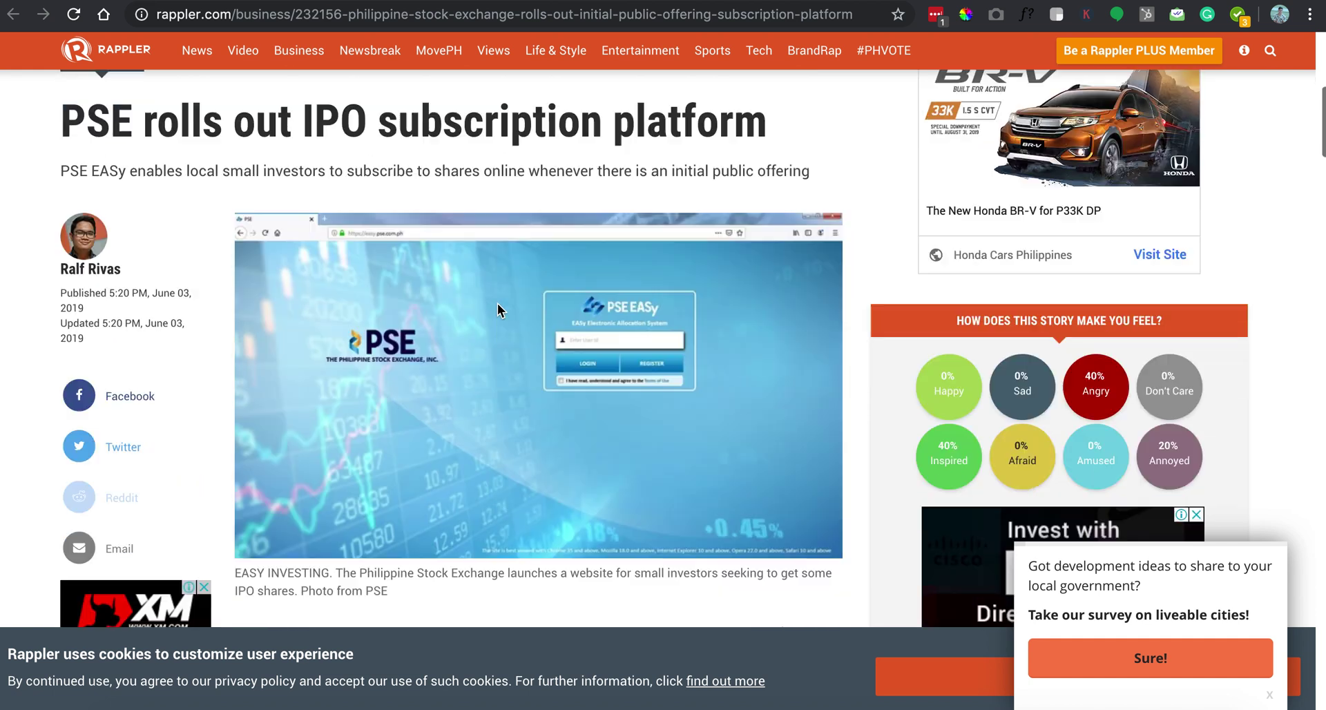
scroll(498, 304, "down", 5)
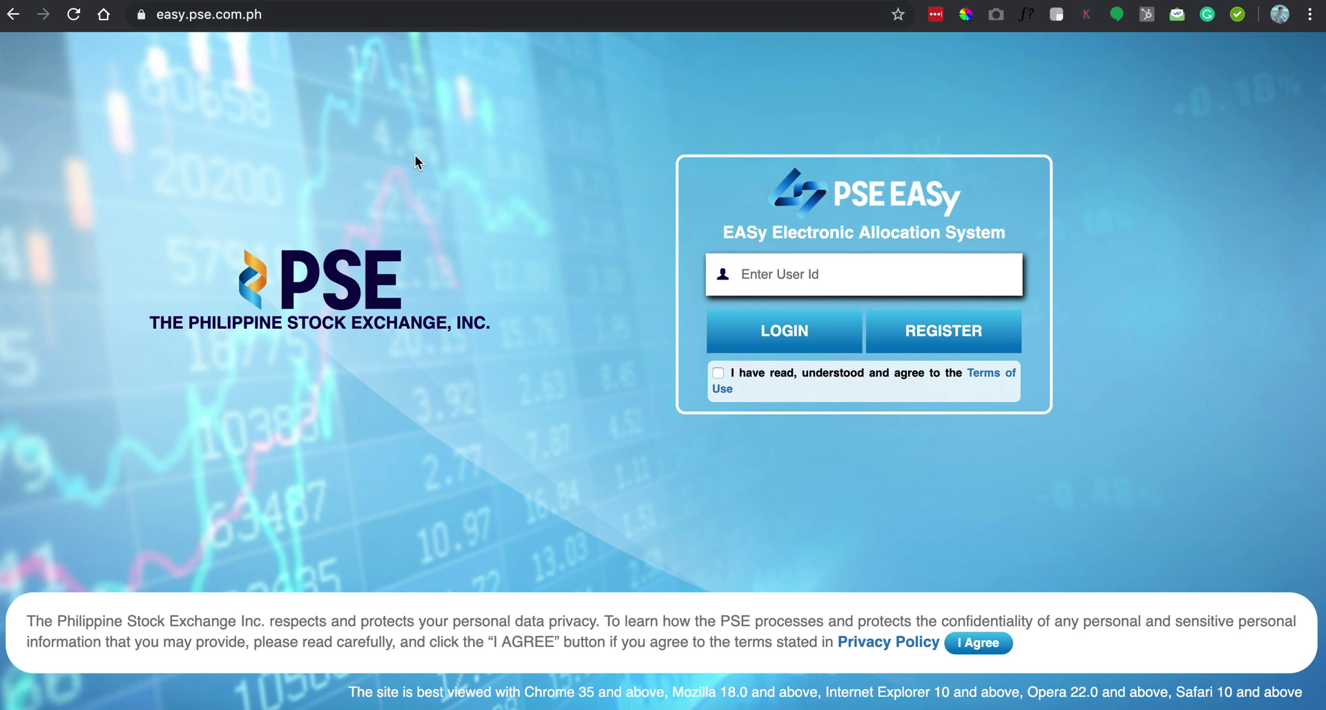
Open the PSE EASy registration form, try answering No to With Trading Account, and dismiss the warning
left_click(849, 268)
left_click(1076, 256)
left_click(954, 335)
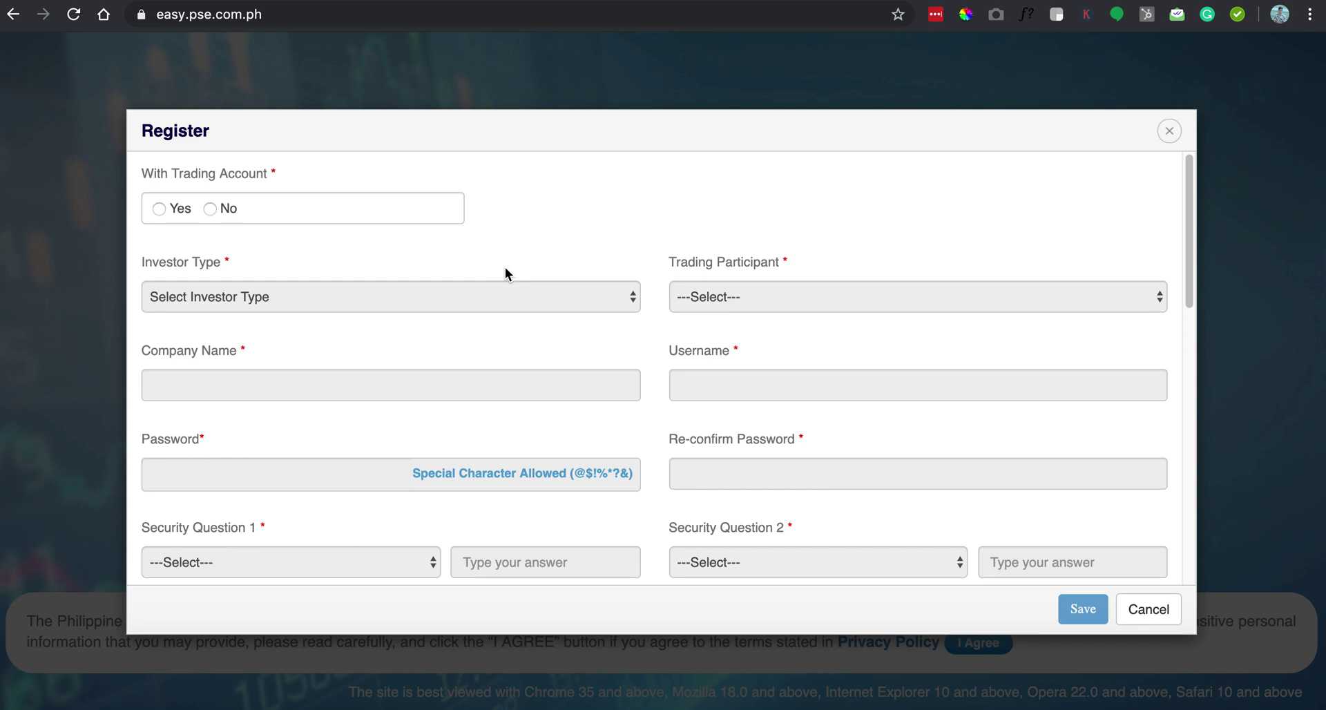
left_click(159, 208)
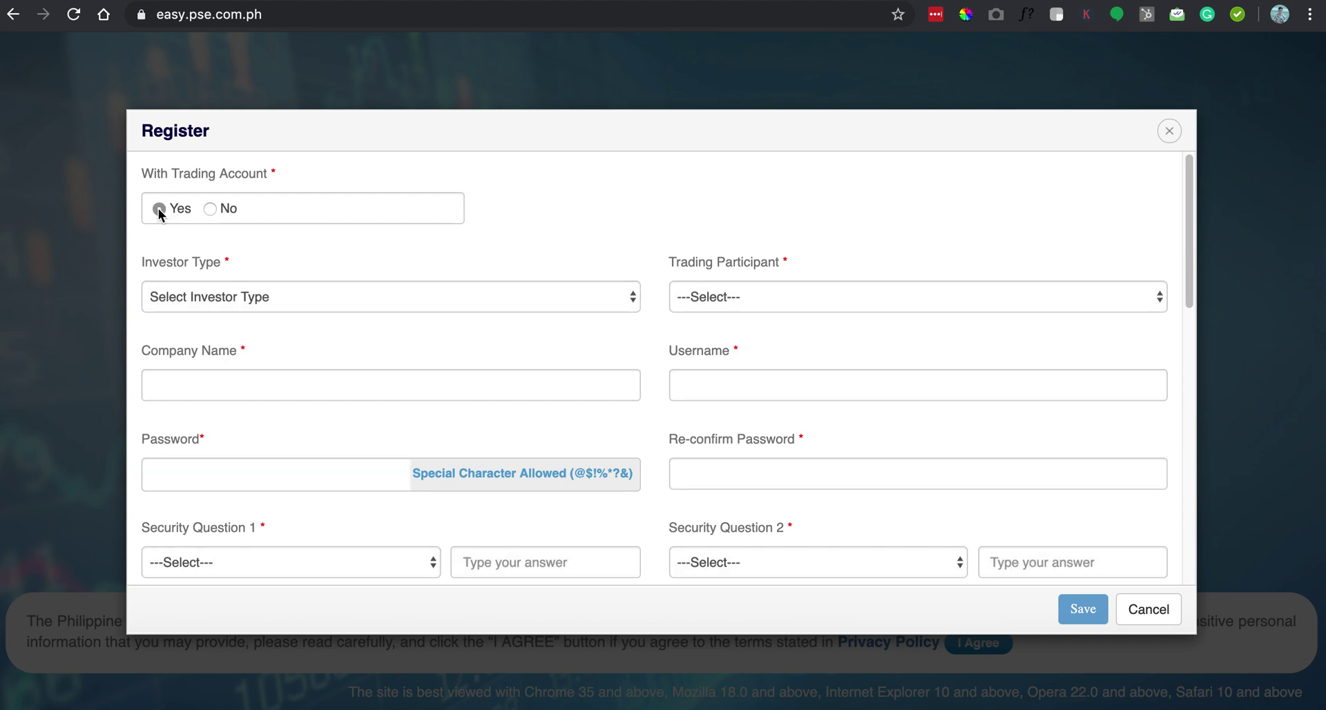
left_click(207, 208)
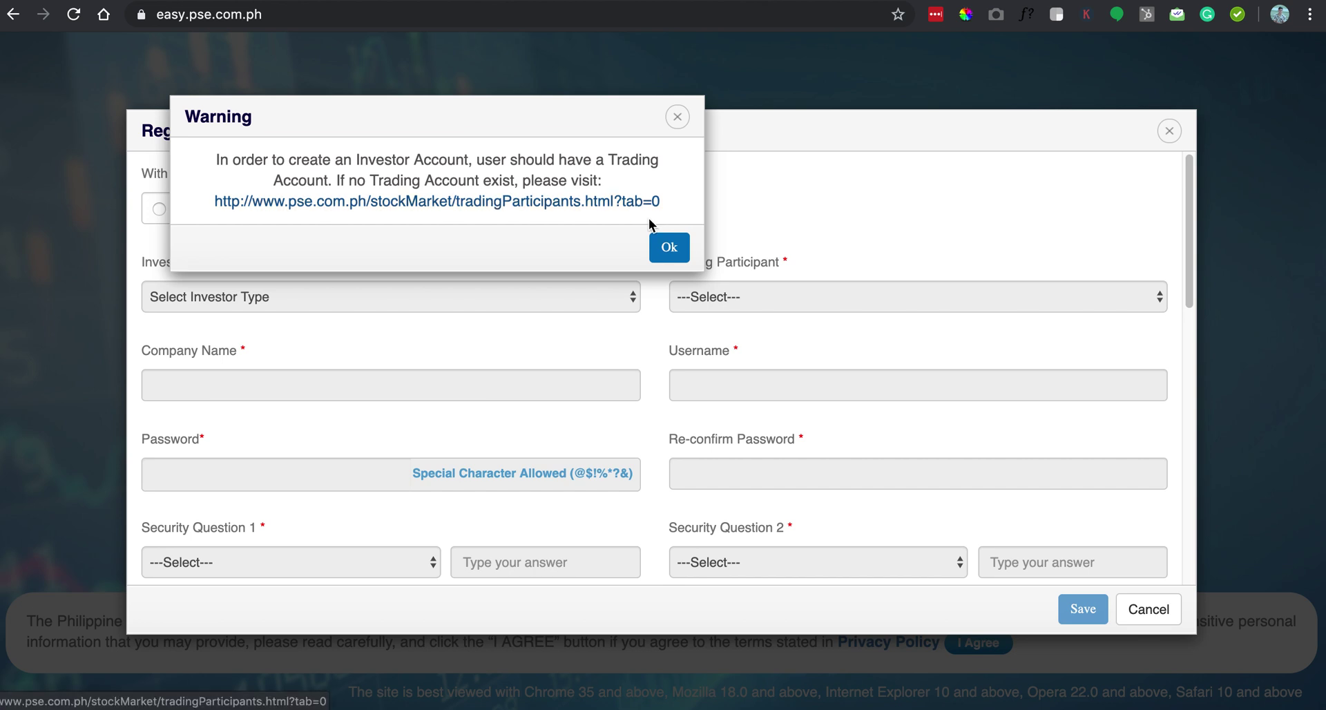
left_click(685, 252)
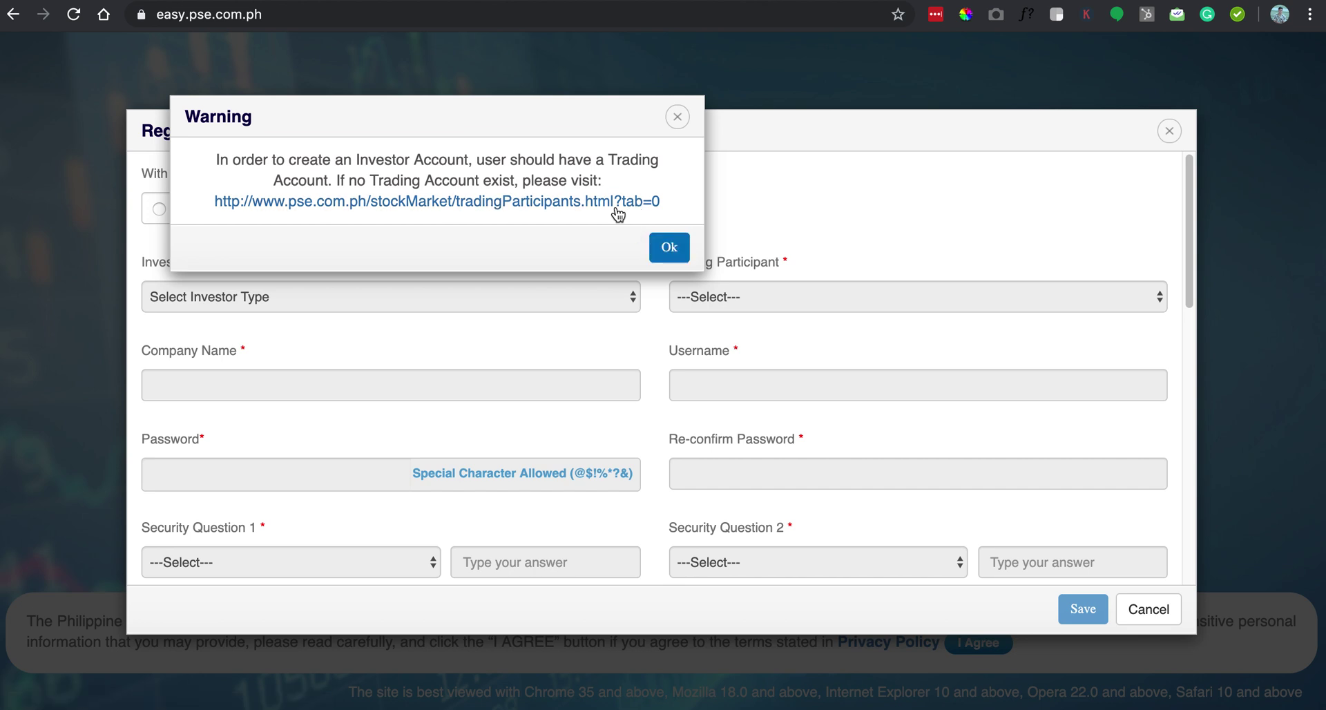
left_click(657, 243)
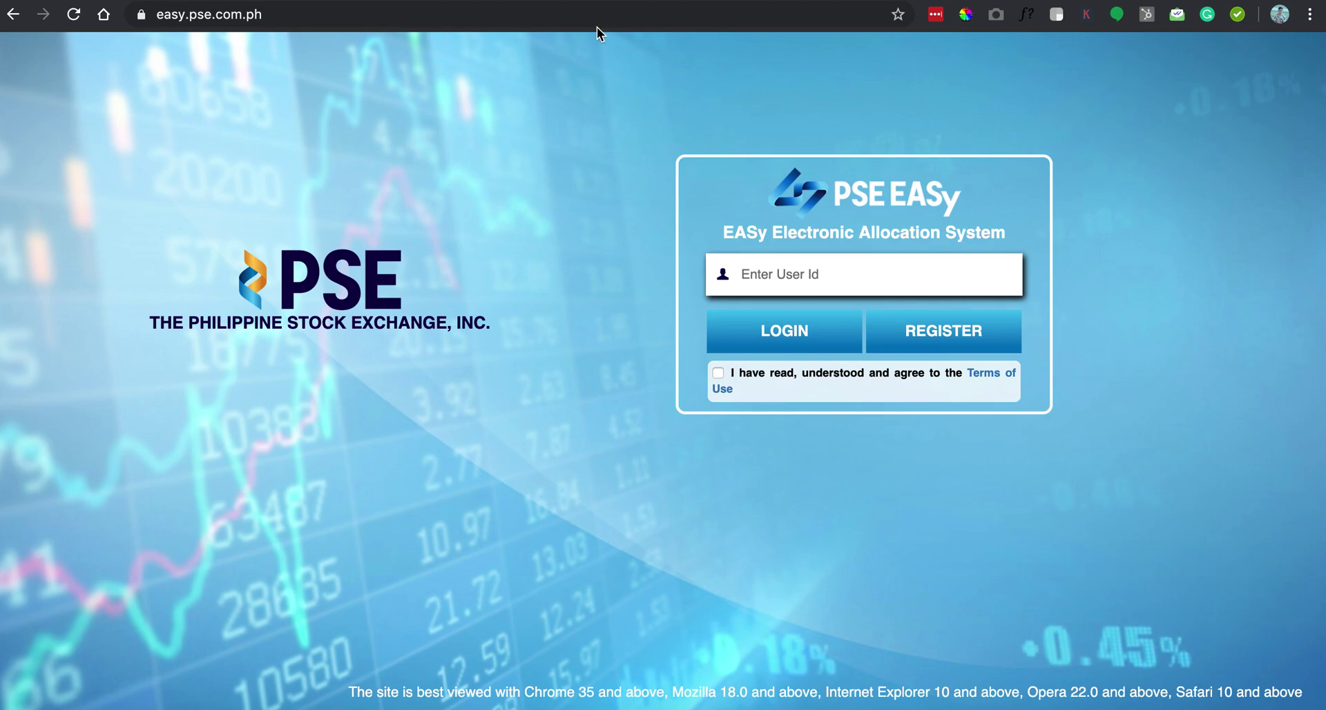
Reopen the registration form and answer Yes to With Trading Account
left_click(901, 347)
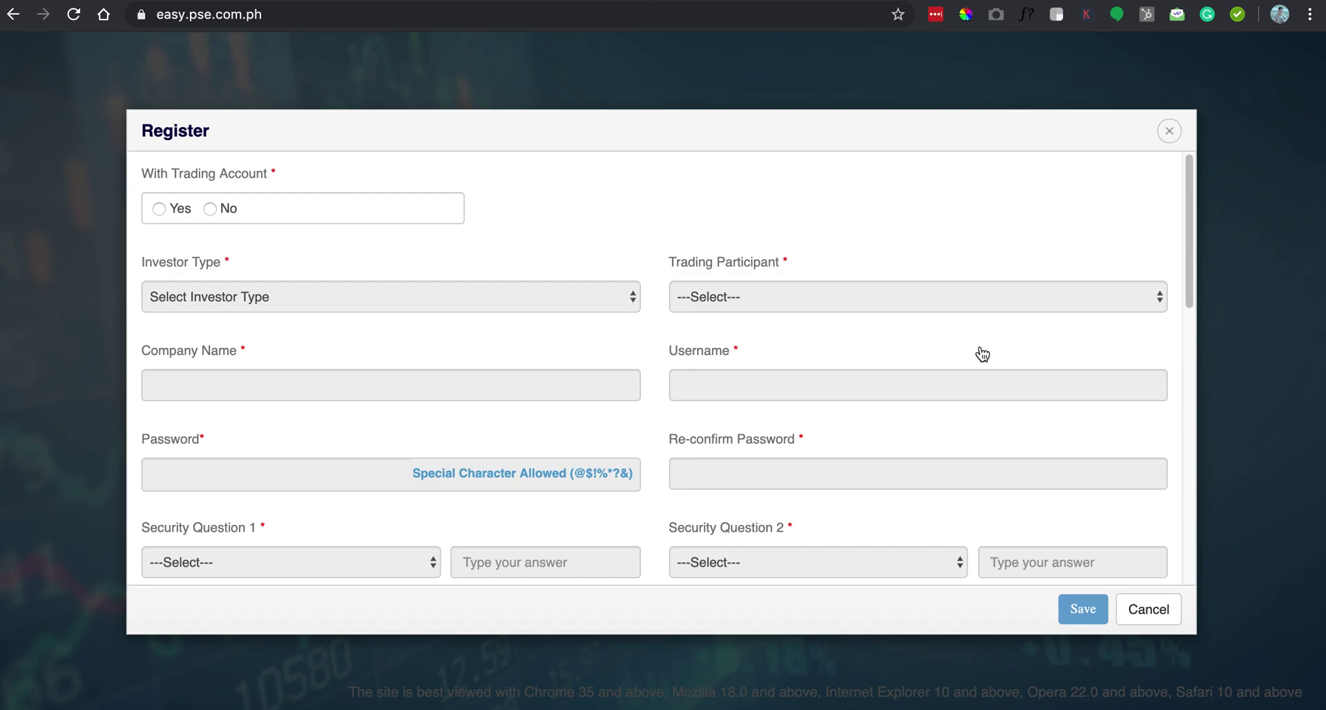
left_click(159, 210)
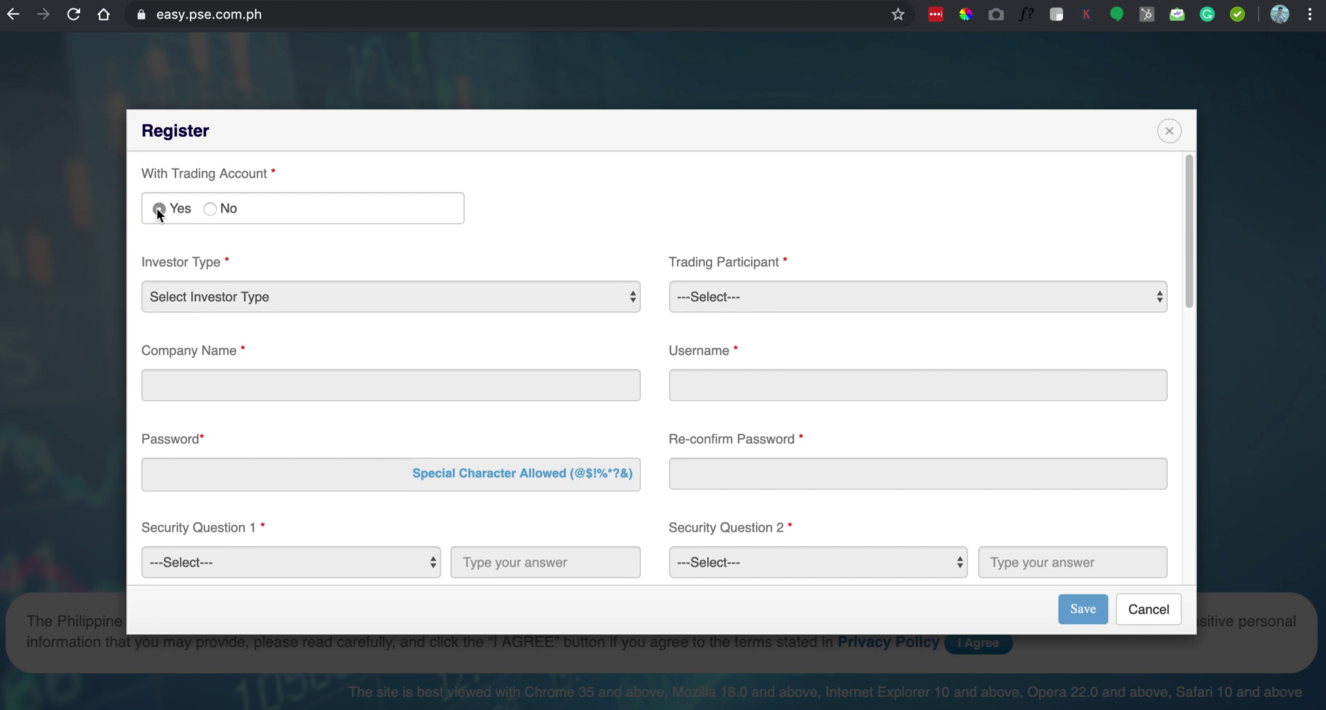
Browse the available brokers for Trading Participant, without choosing one
left_click(786, 297)
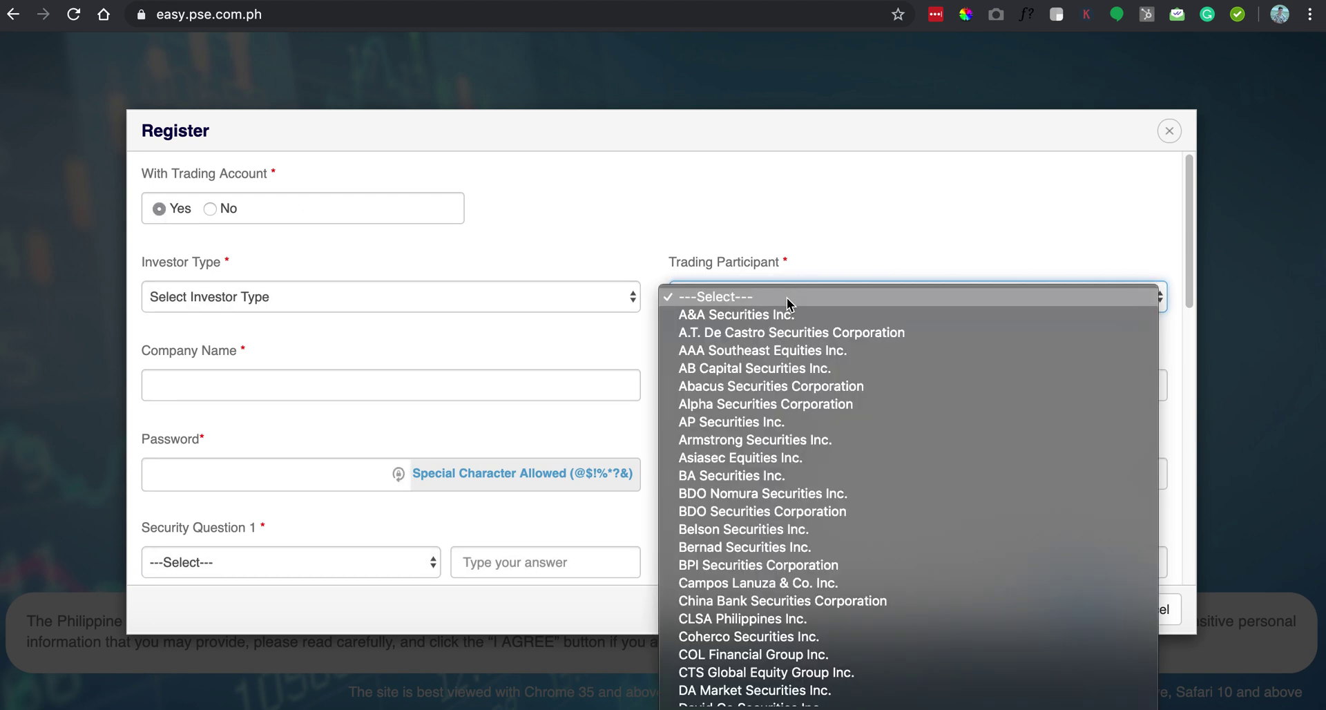
scroll(797, 434, "down", 5)
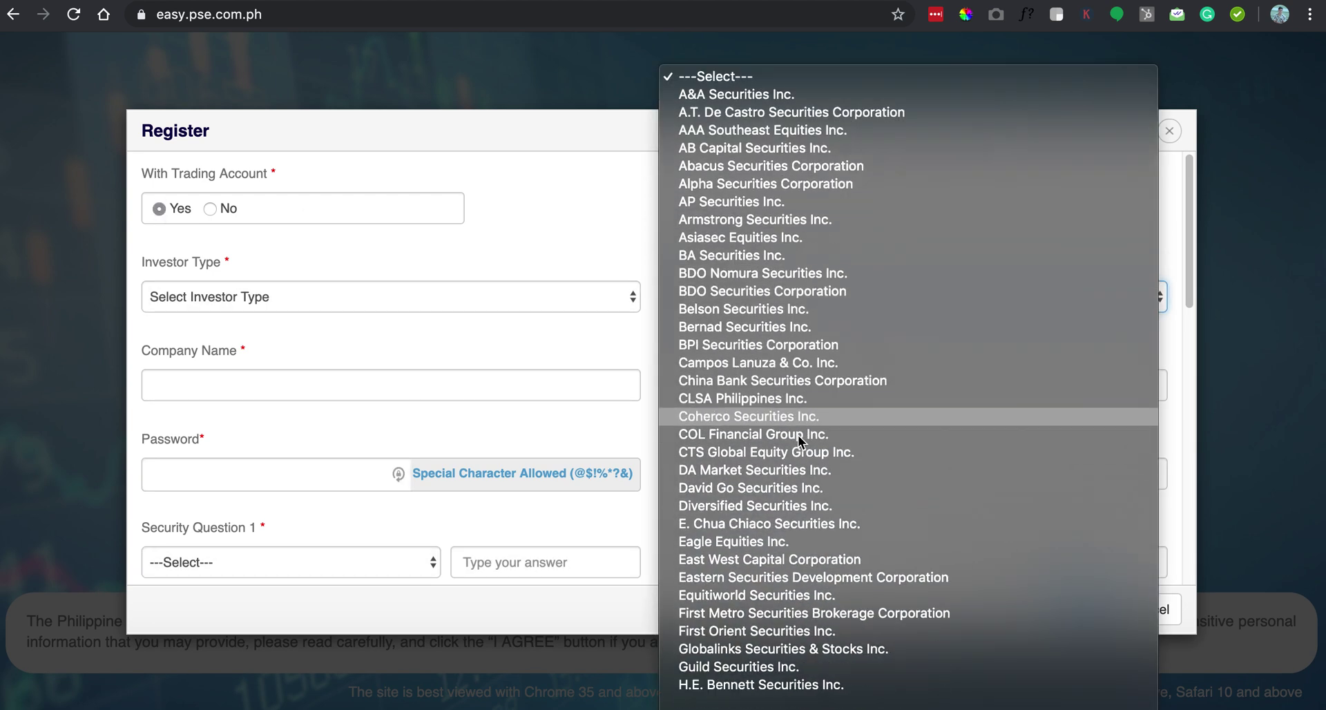
scroll(797, 433, "down", 6)
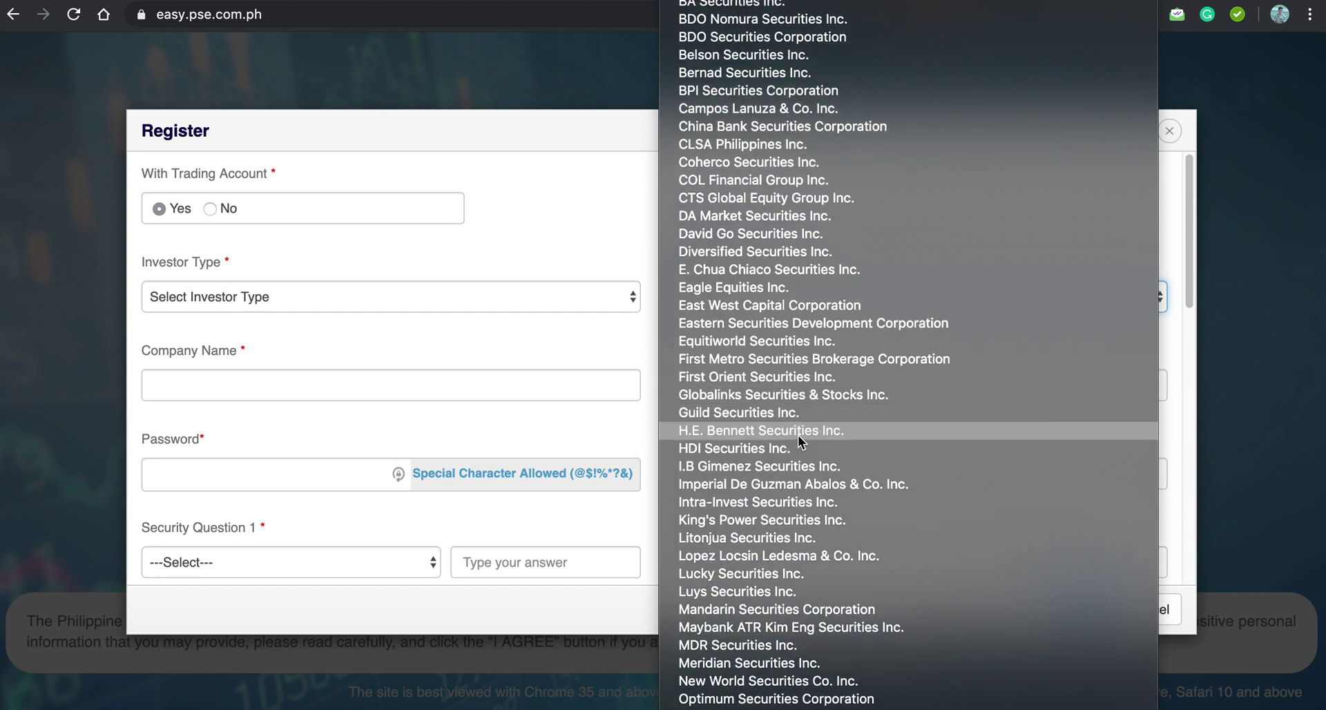
scroll(797, 434, "down", 2)
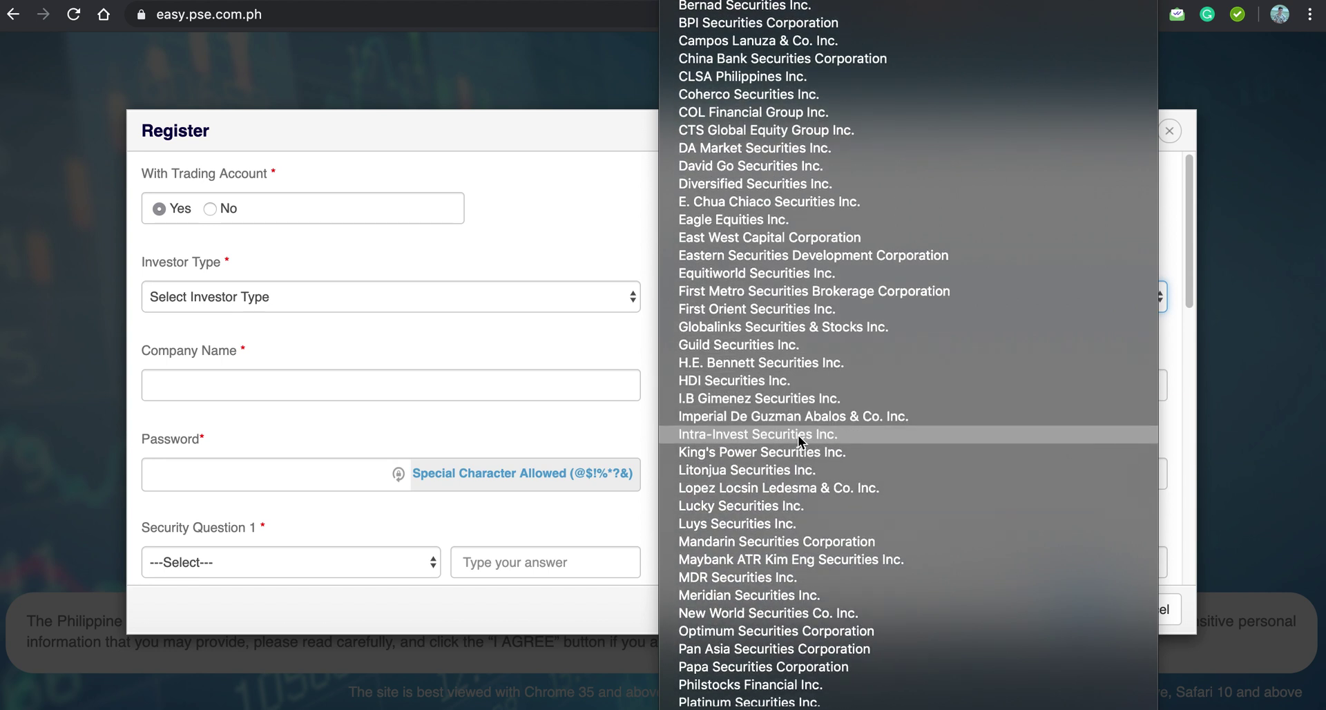
scroll(798, 434, "down", 11)
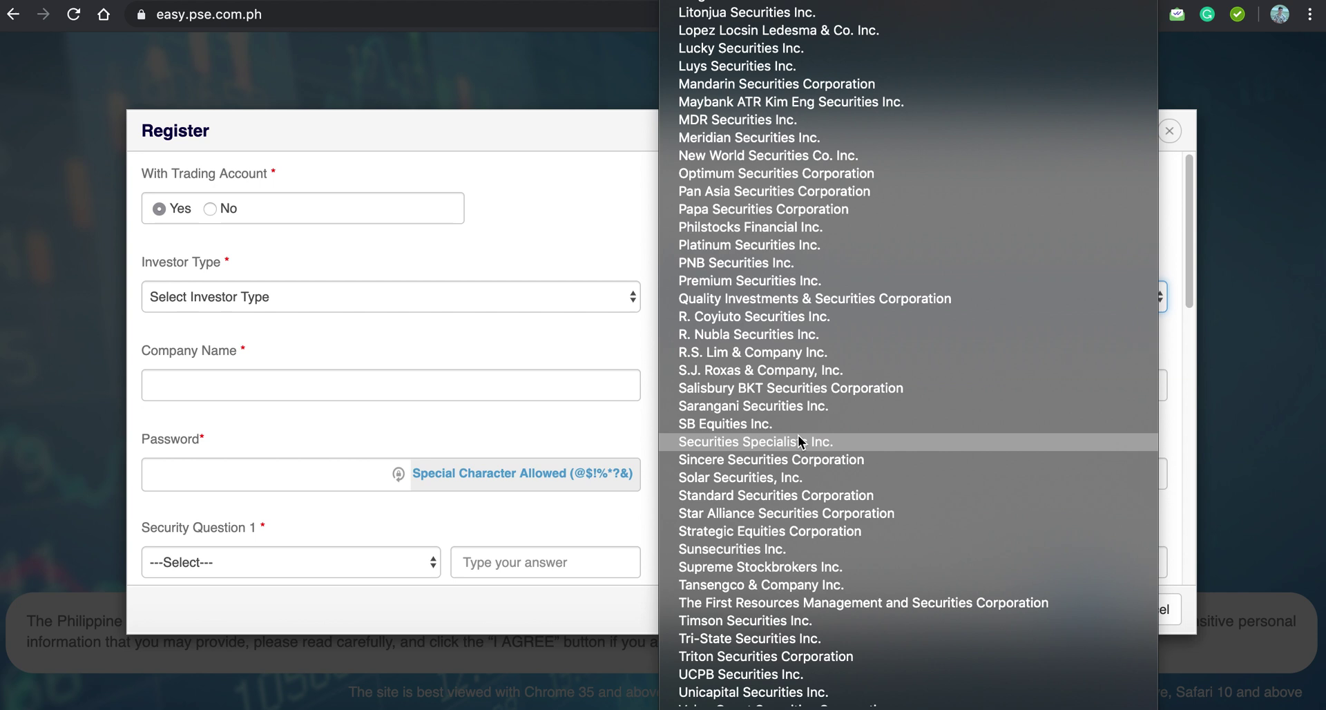
scroll(797, 434, "down", 2)
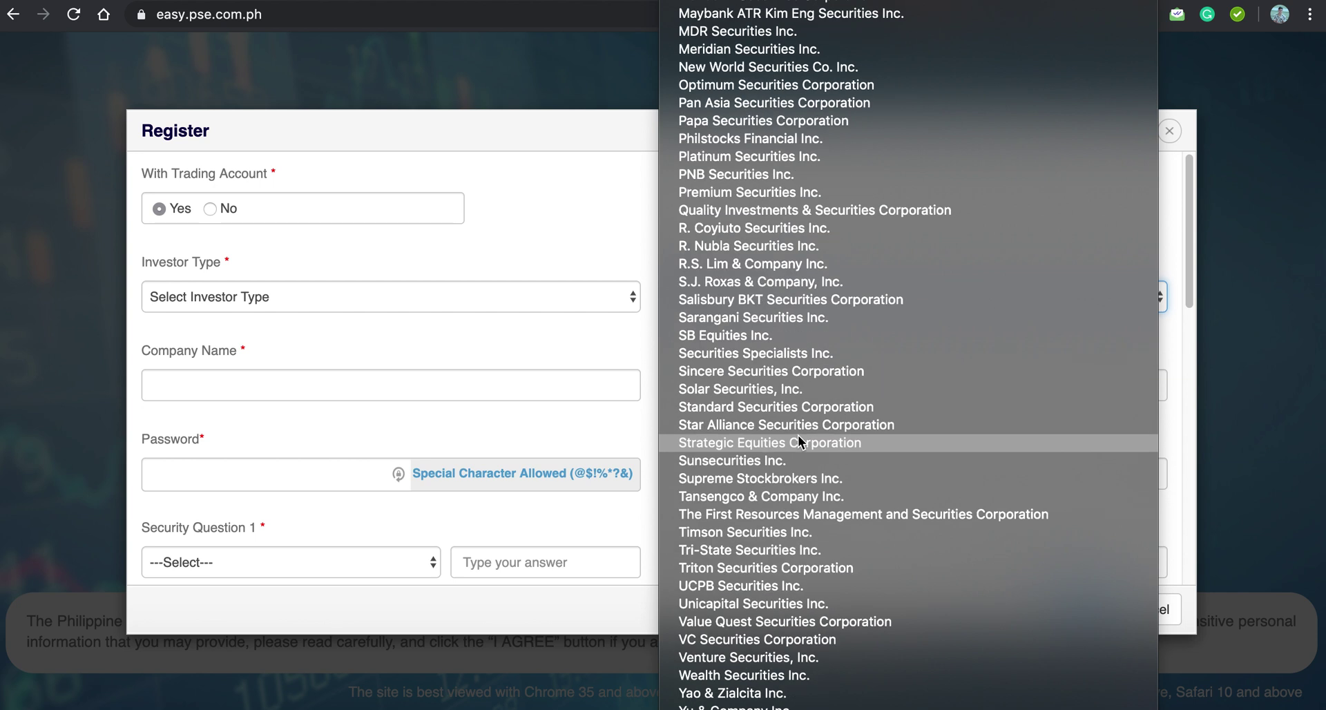
scroll(798, 442, "up", 3)
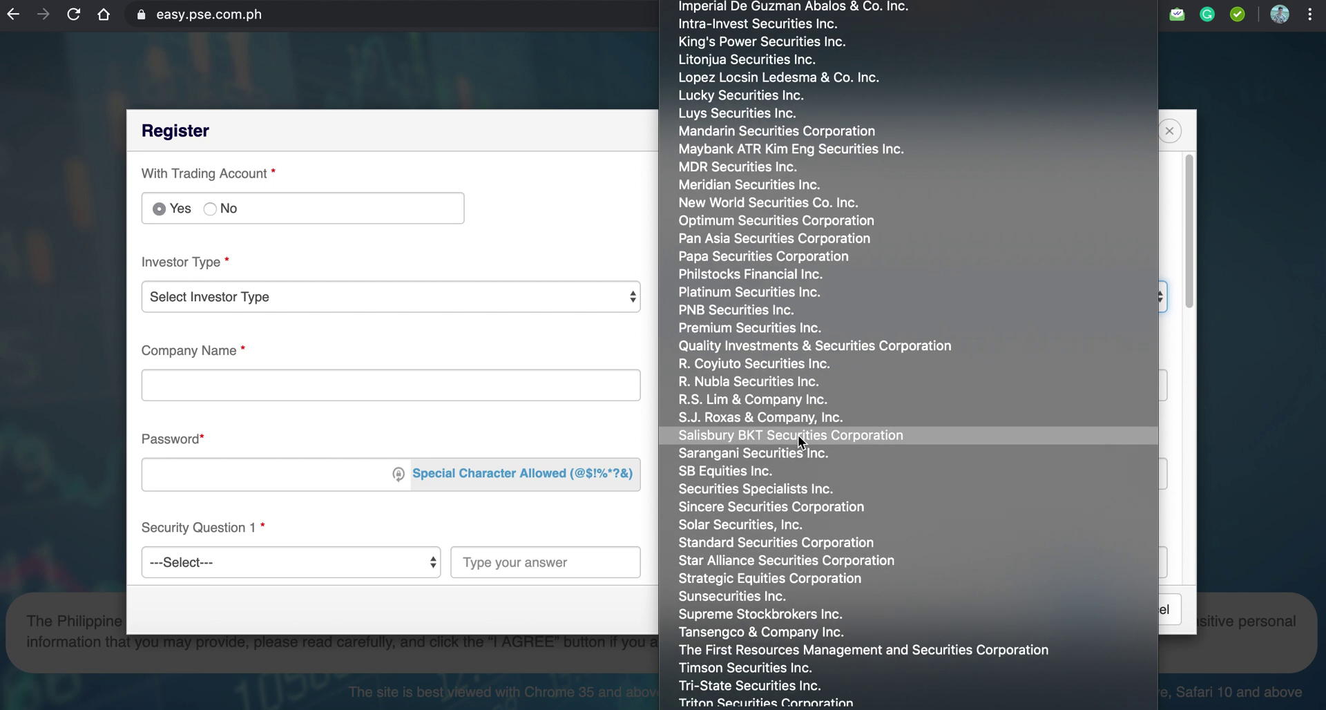
scroll(798, 434, "up", 7)
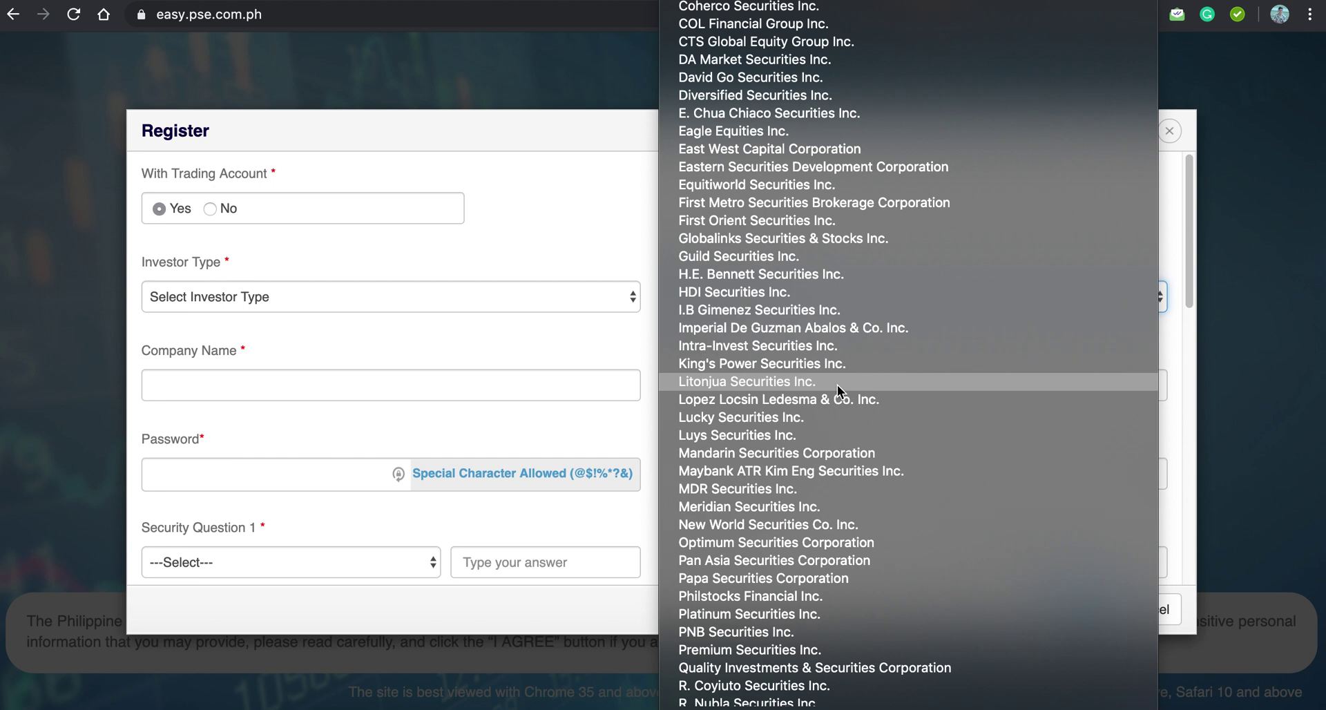
left_click(614, 245)
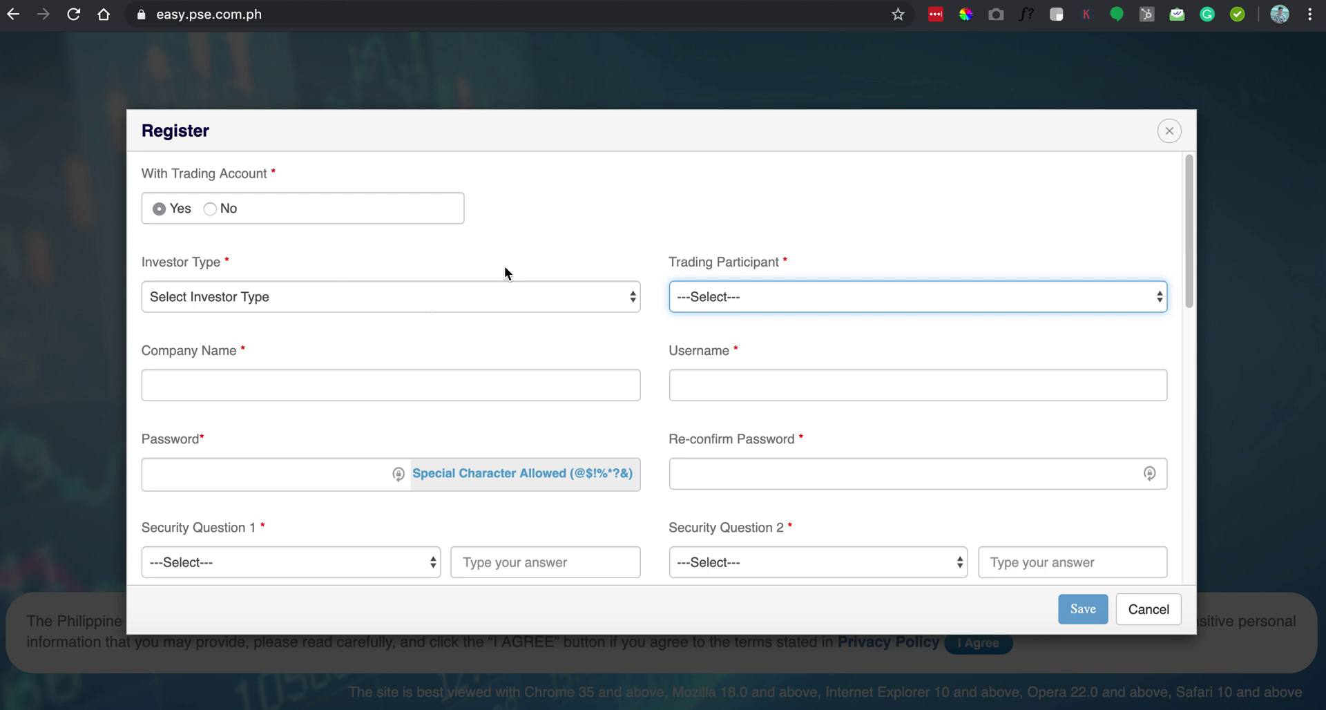
Set the Investor Type to Individual in the registration form
left_click(408, 287)
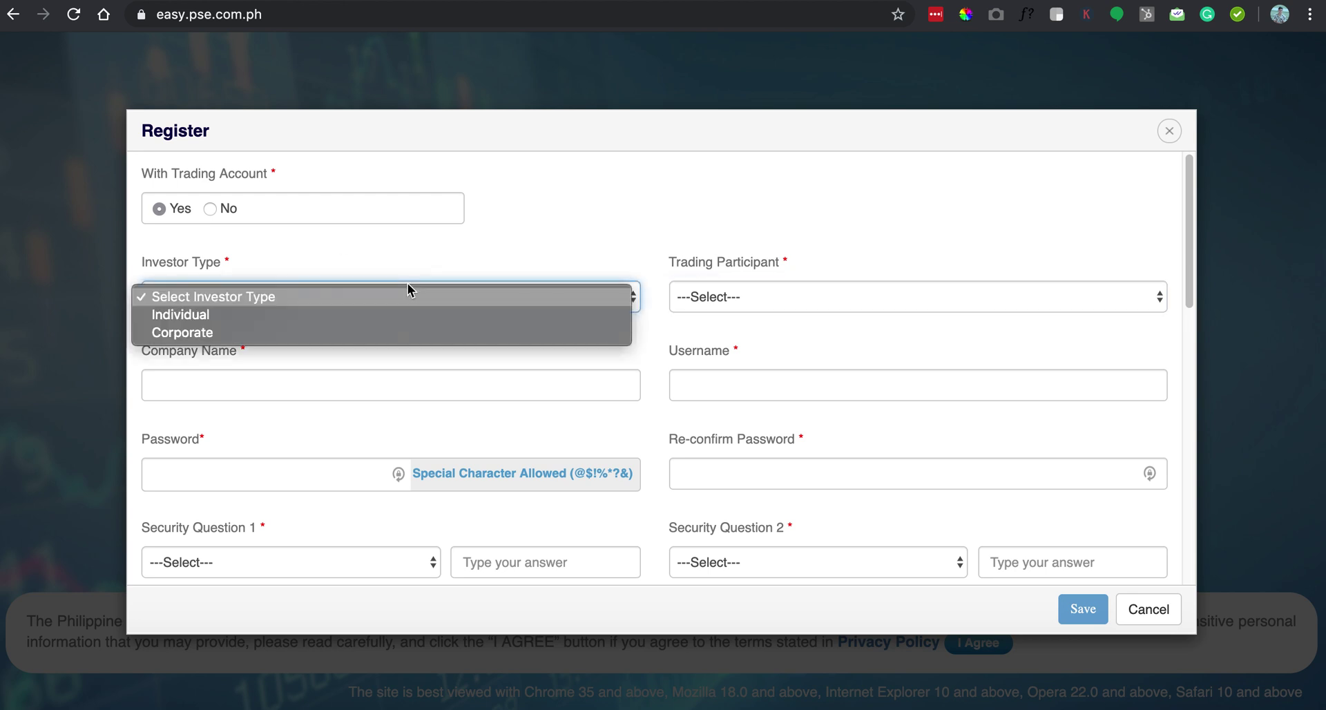
left_click(366, 314)
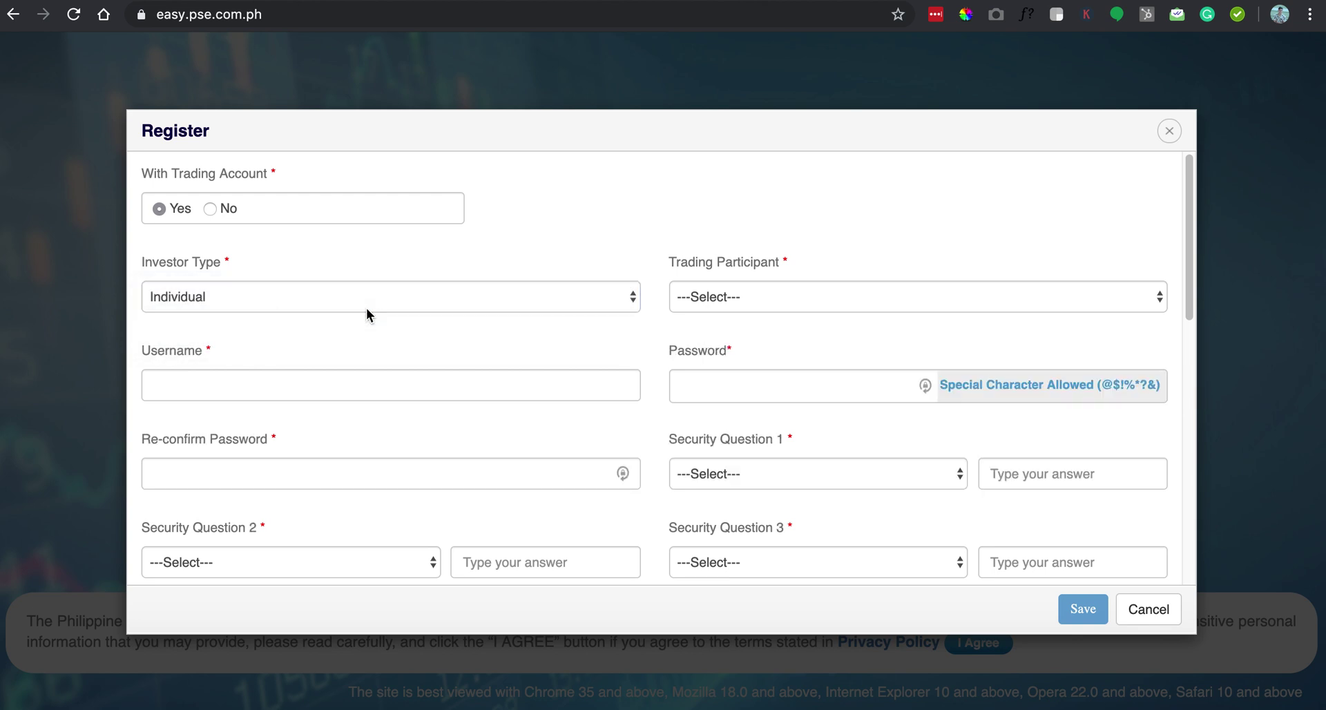
Review the individual registration form's fields, from login credentials and security questions to personal details, profile photo and the declaration
scroll(421, 364, "down", 2)
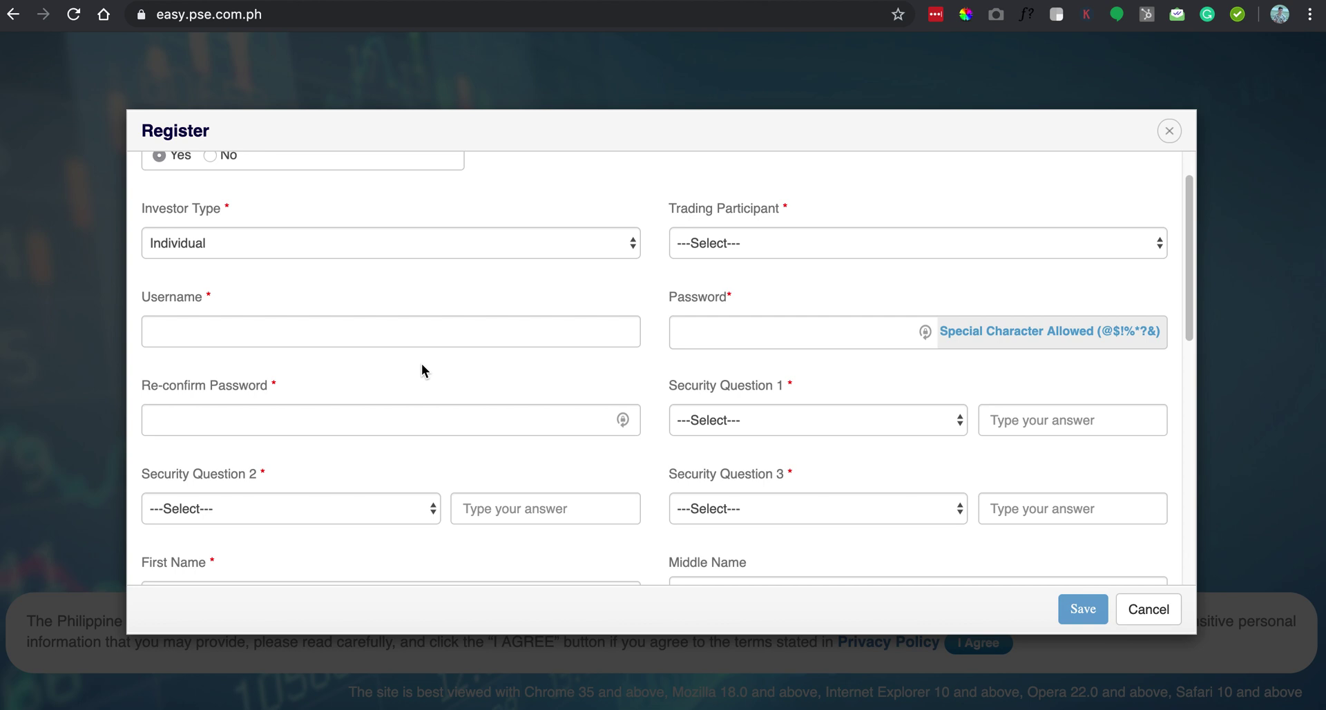
scroll(421, 365, "down", 10)
scroll(421, 364, "down", 7)
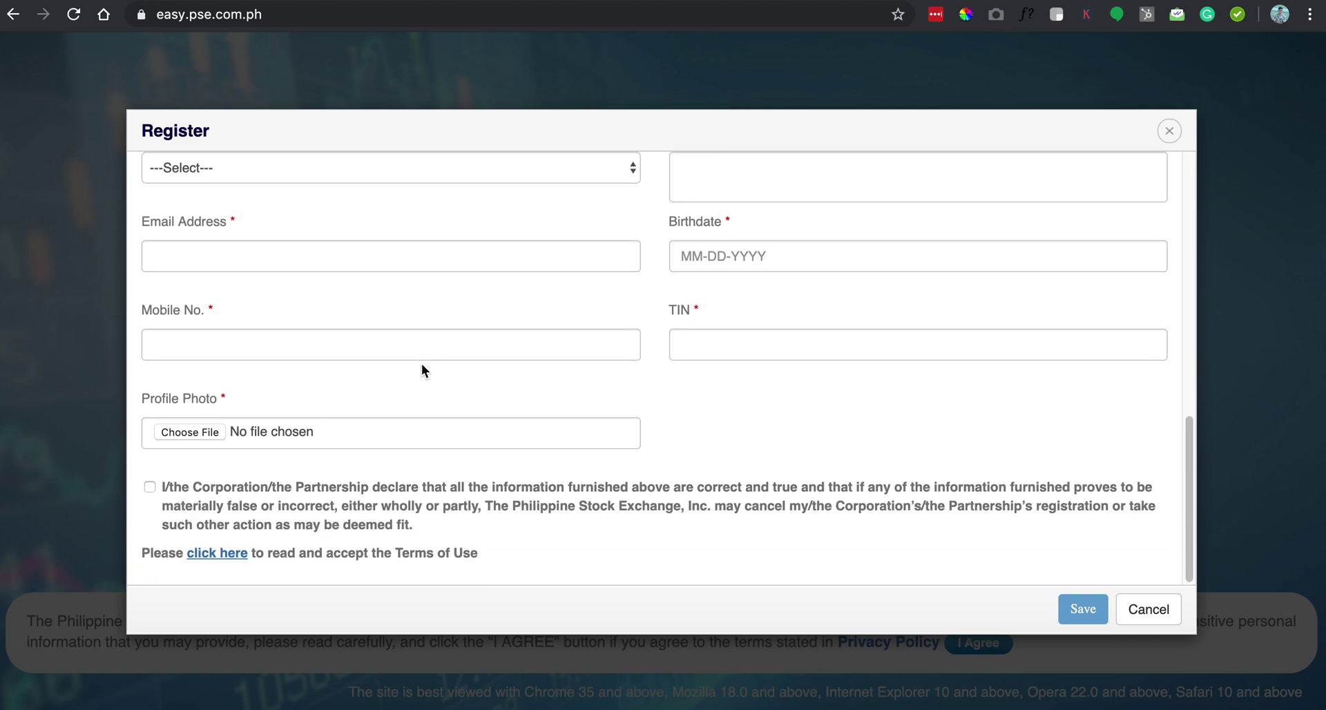
scroll(421, 366, "up", 3)
scroll(422, 363, "up", 10)
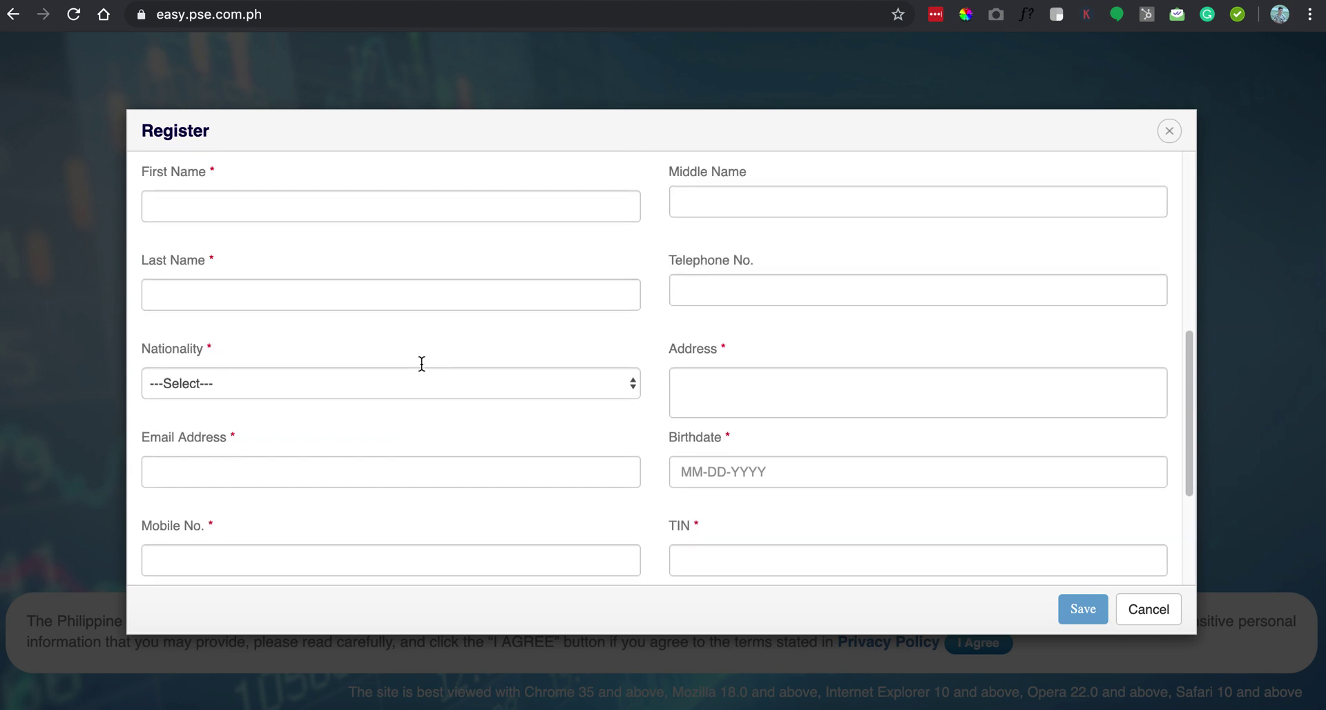
scroll(421, 363, "up", 3)
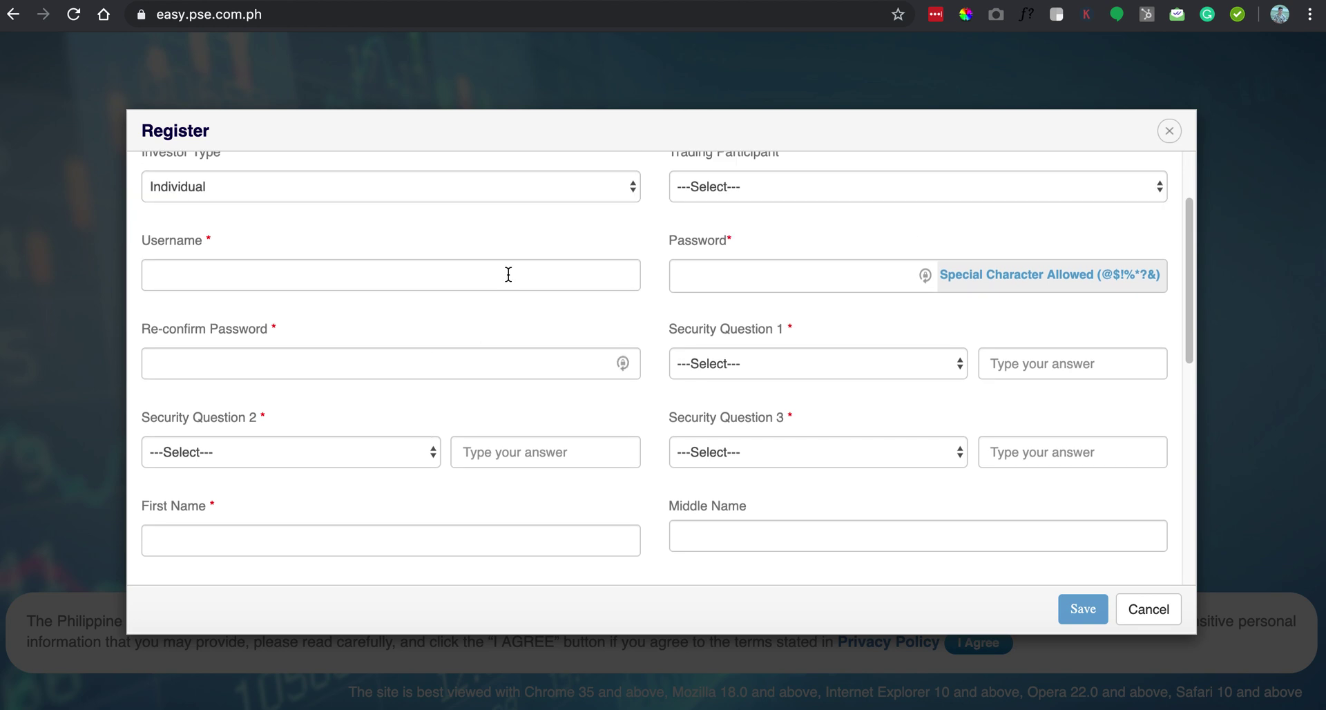
scroll(508, 274, "up", 3)
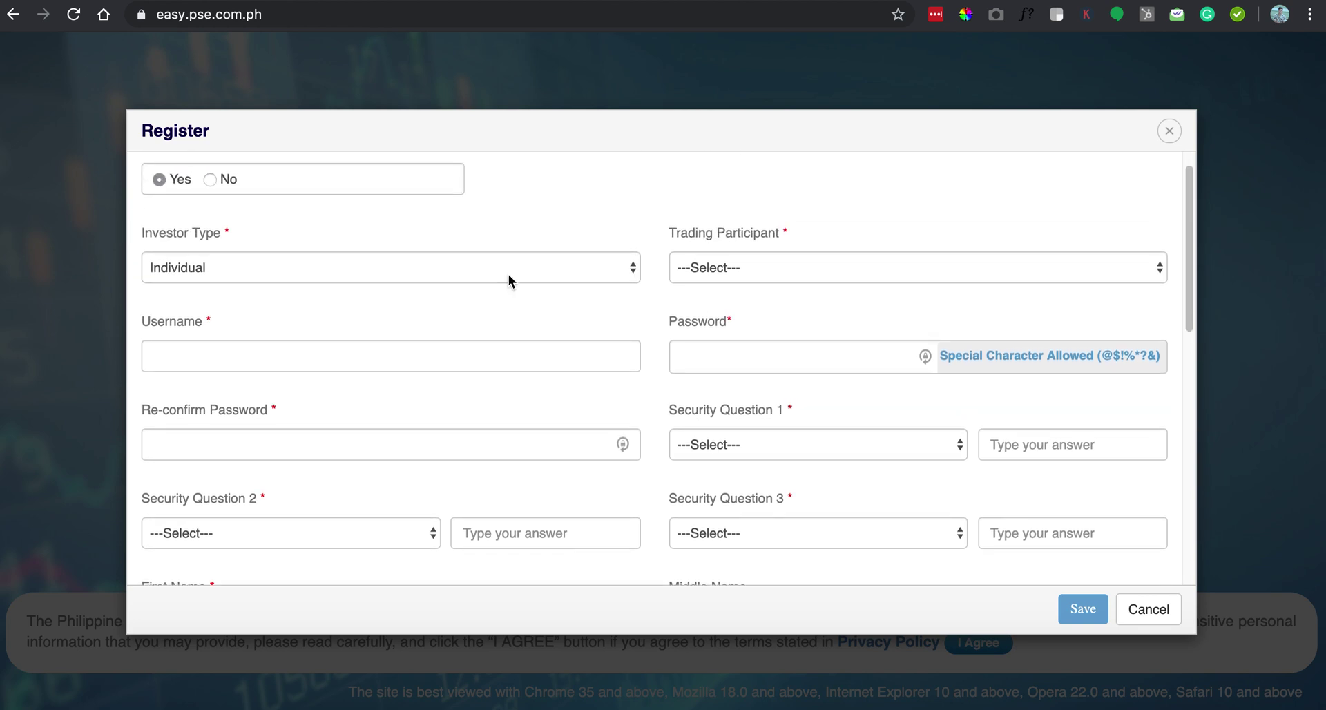
scroll(508, 275, "up", 1)
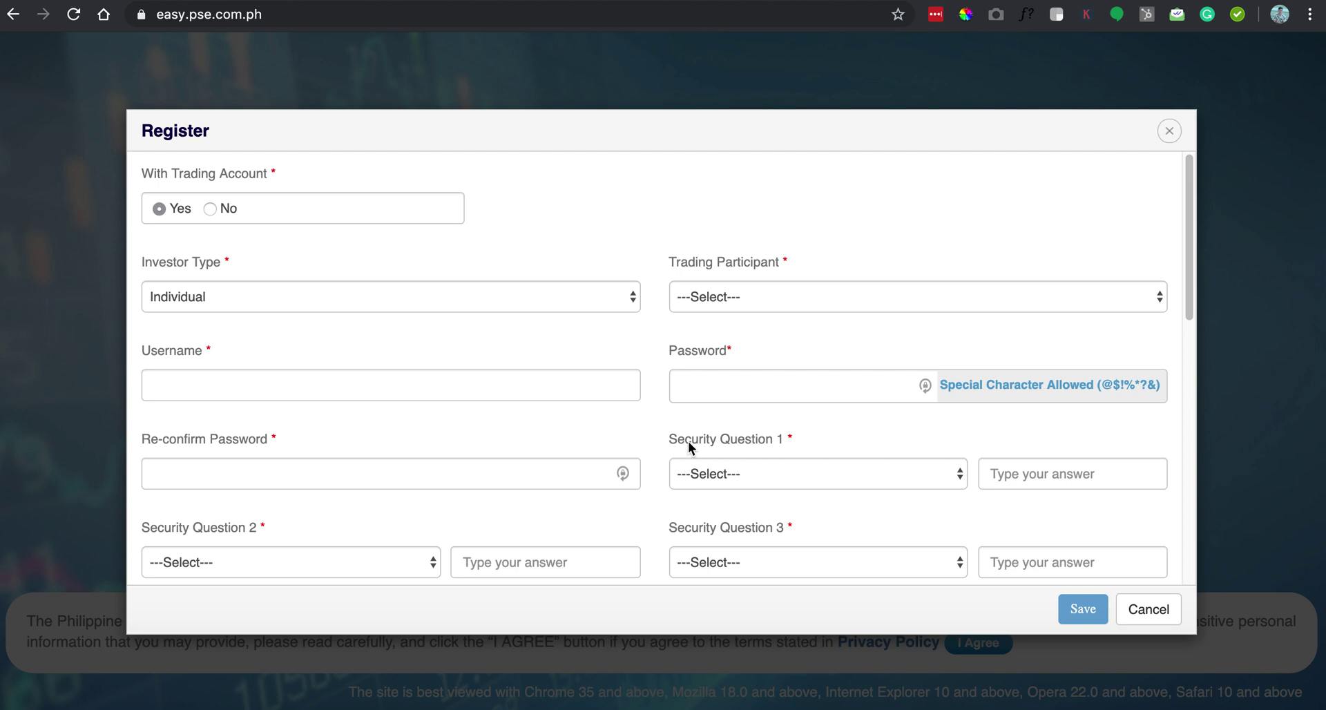
scroll(688, 445, "down", 20)
scroll(689, 443, "up", 4)
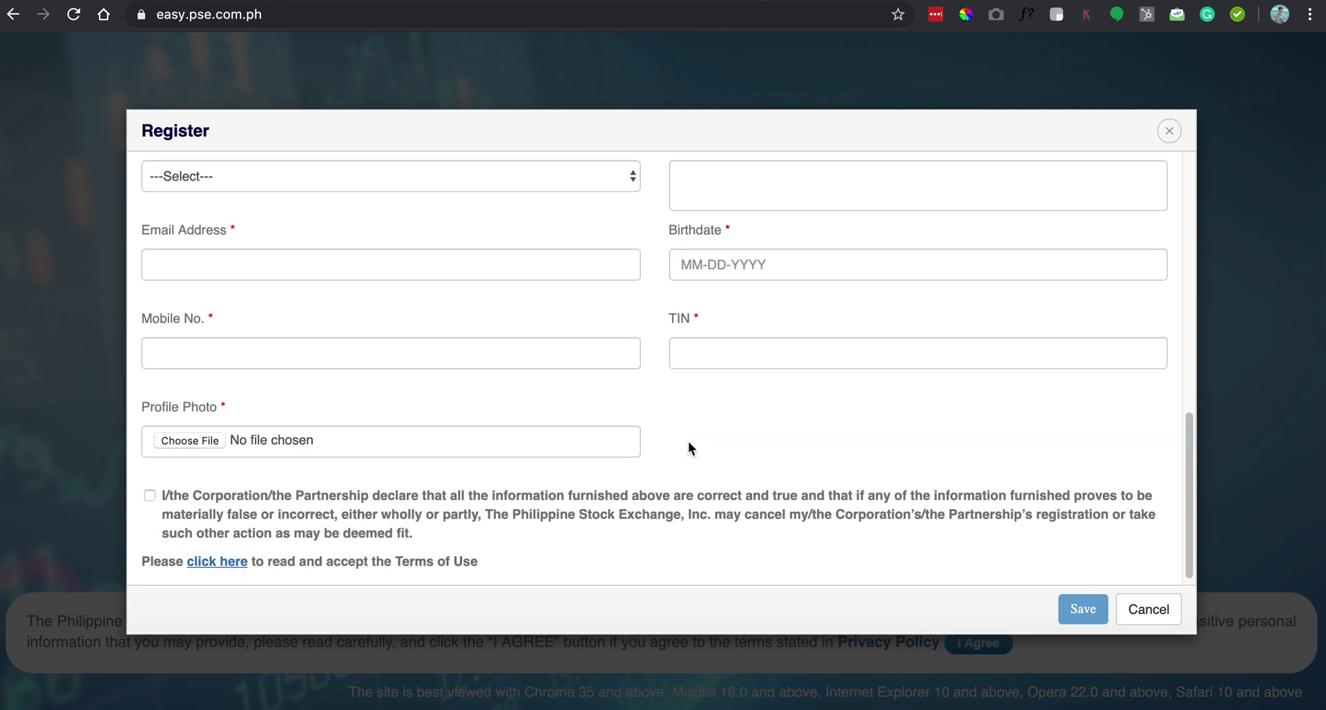
scroll(689, 443, "down", 4)
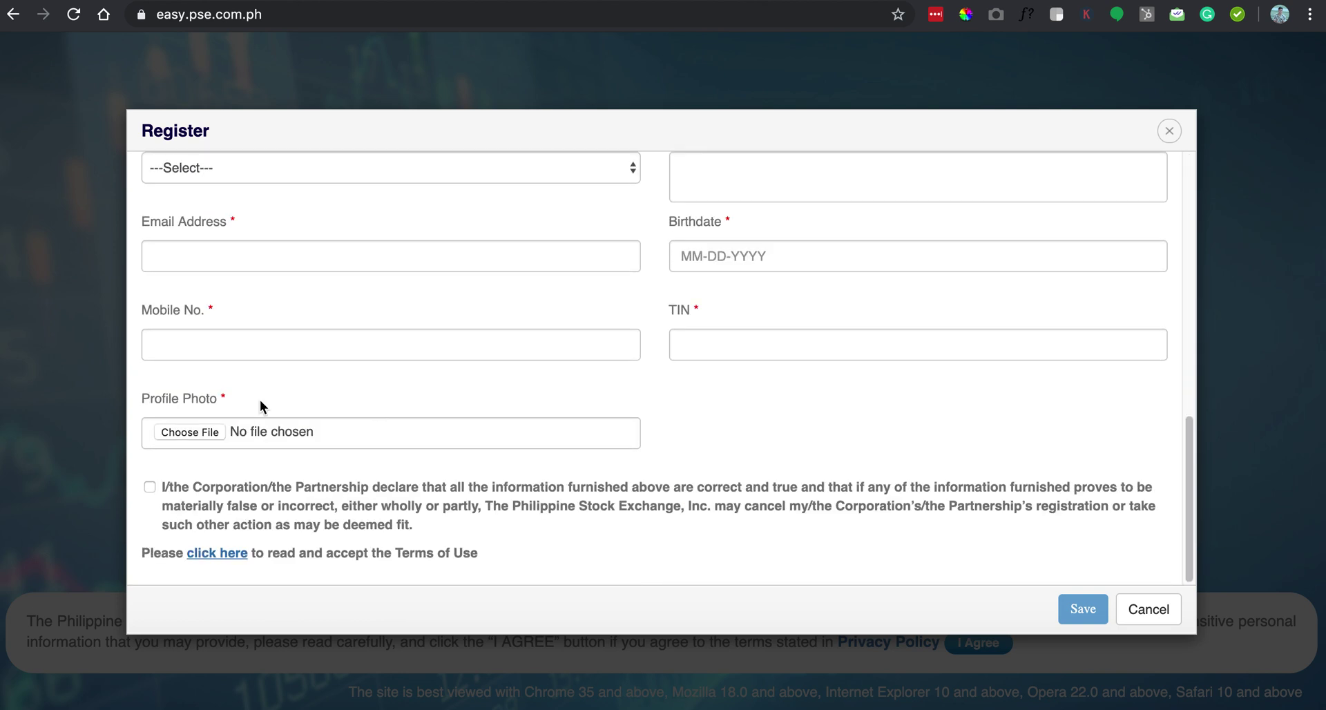
scroll(260, 400, "up", 20)
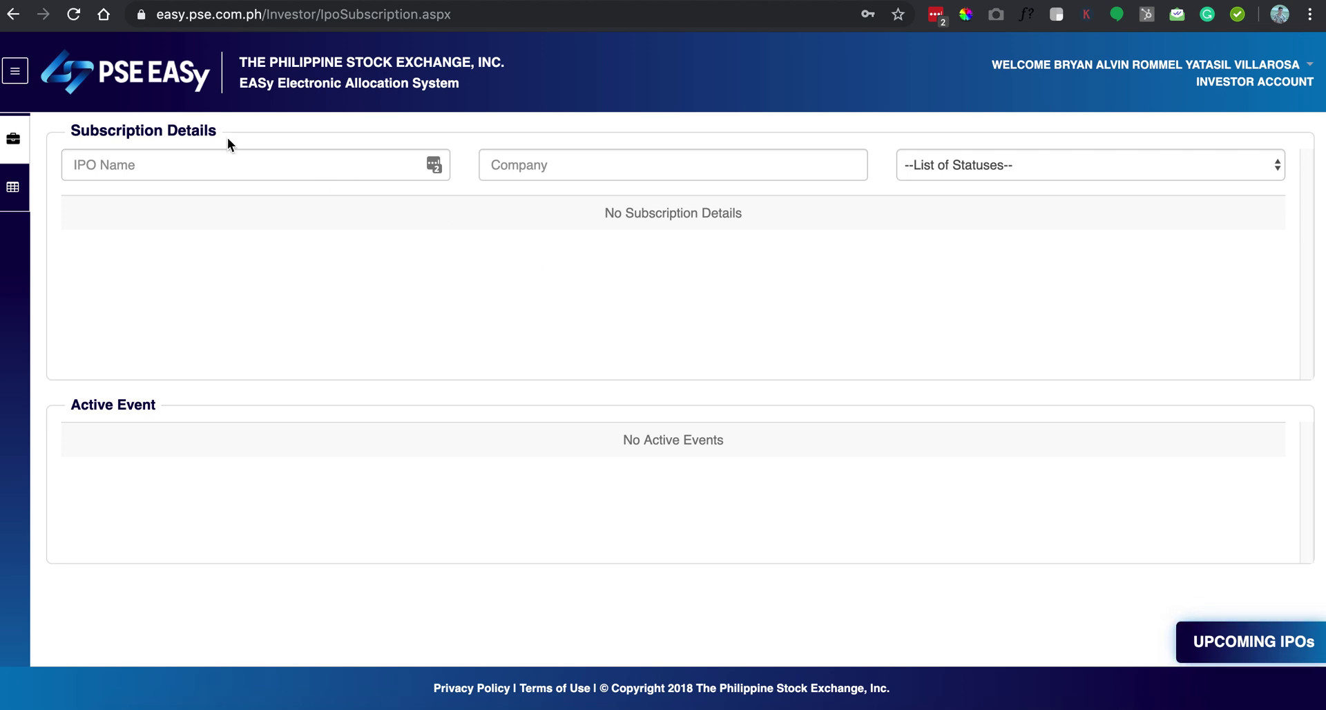
Examine the IPO Name, Company and status filters for Subscription Details in the investor account, without applying any
left_click(209, 156)
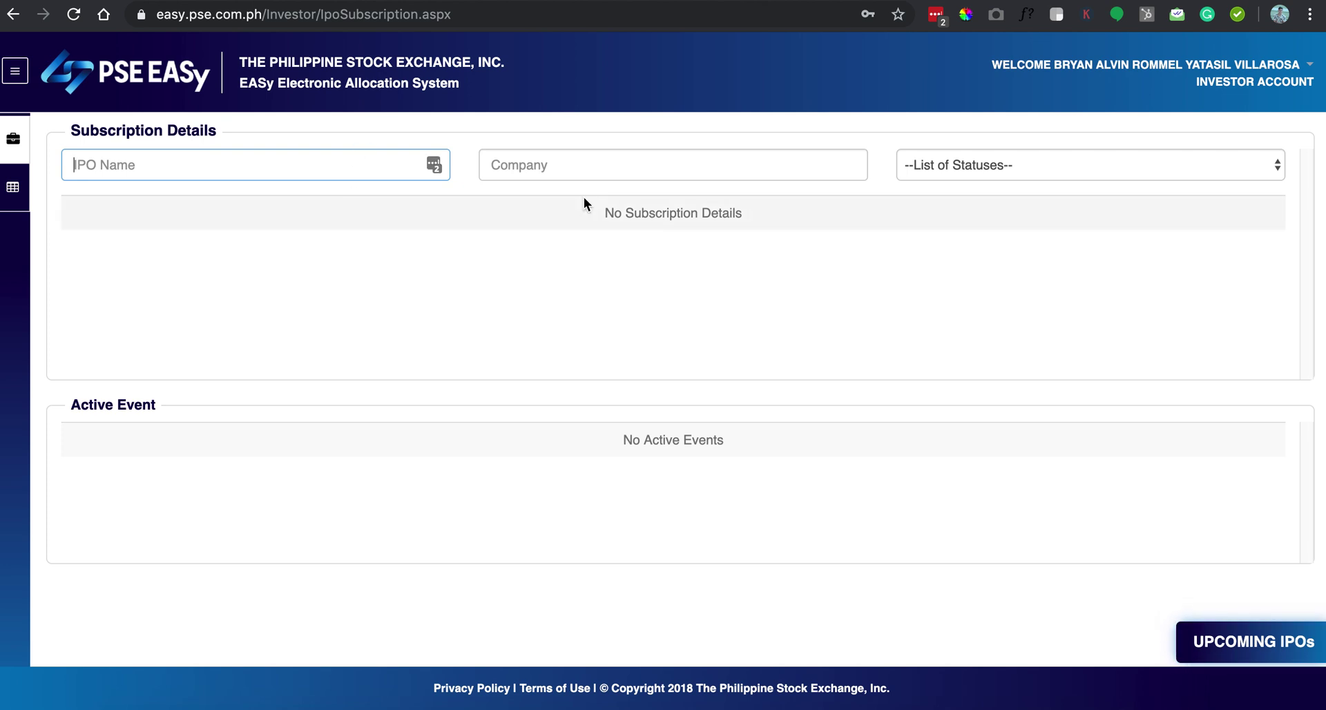
left_click(631, 161)
left_click(929, 165)
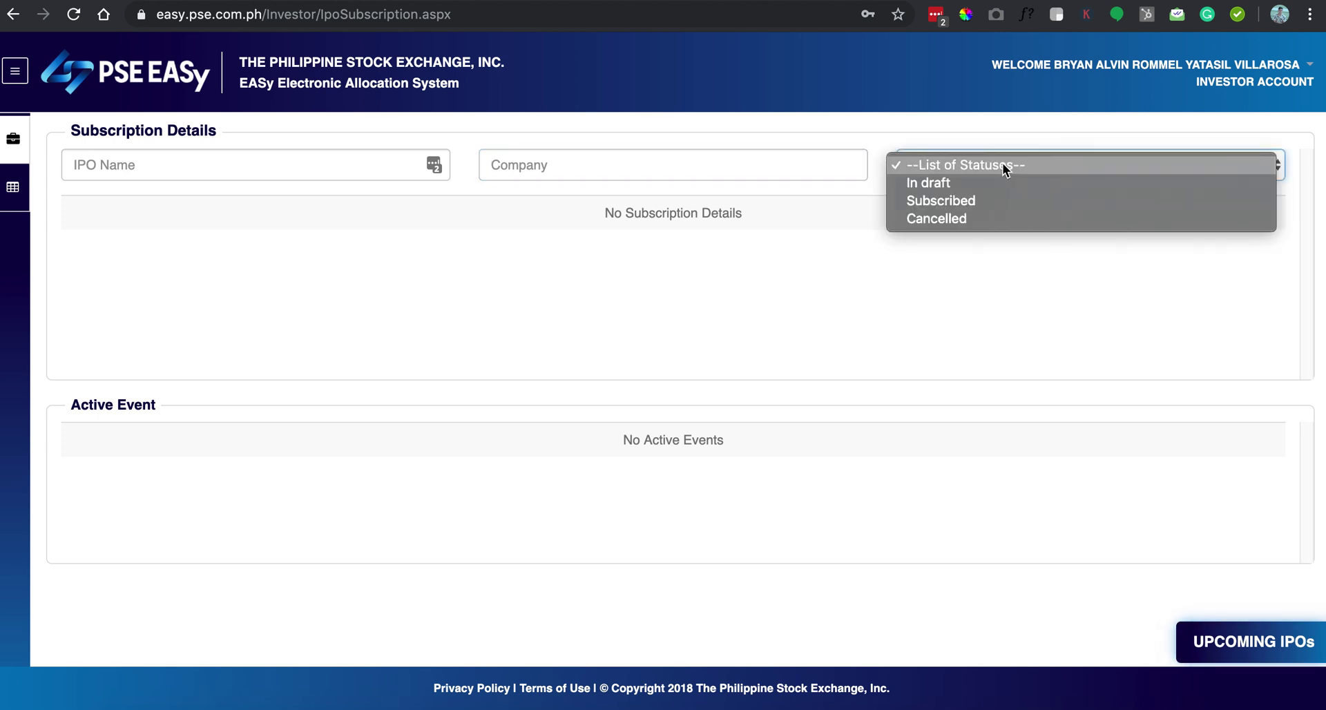
left_click(805, 264)
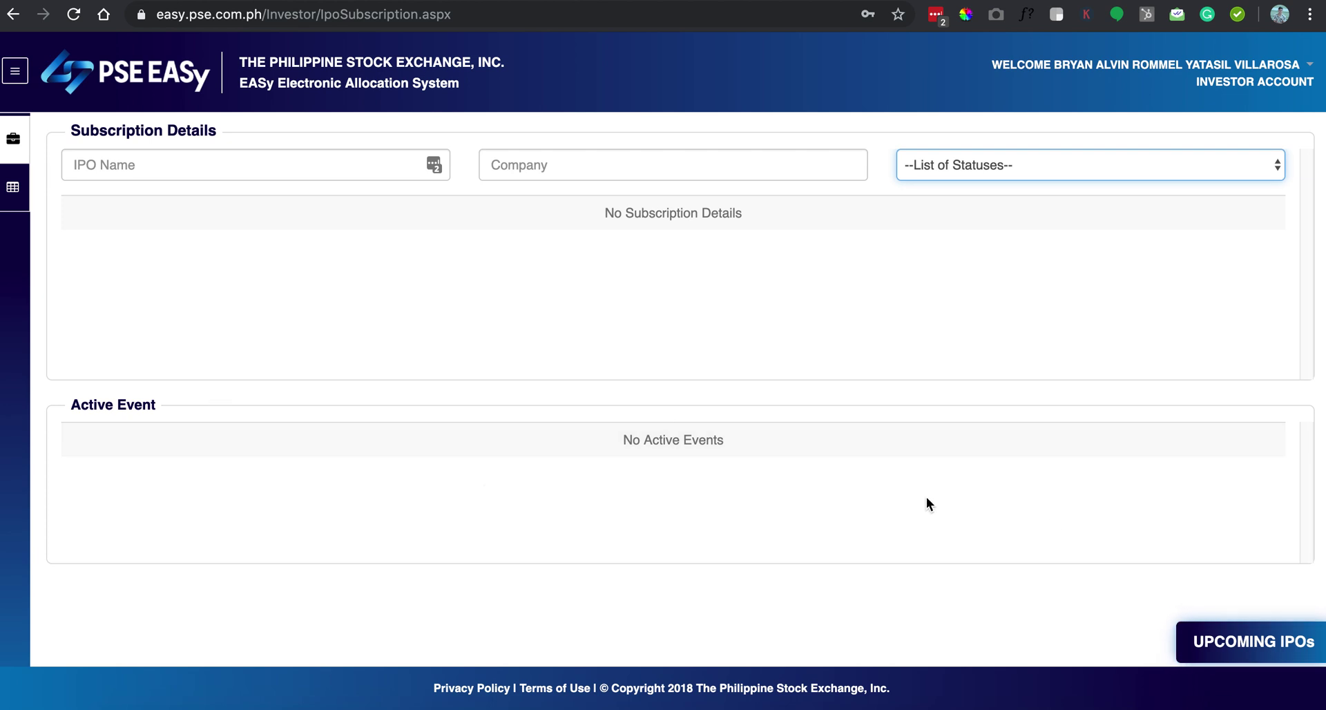
Check the Upcoming IPOs calendar for September and October 2019, including the day view of October 30, and close it
left_click(1220, 632)
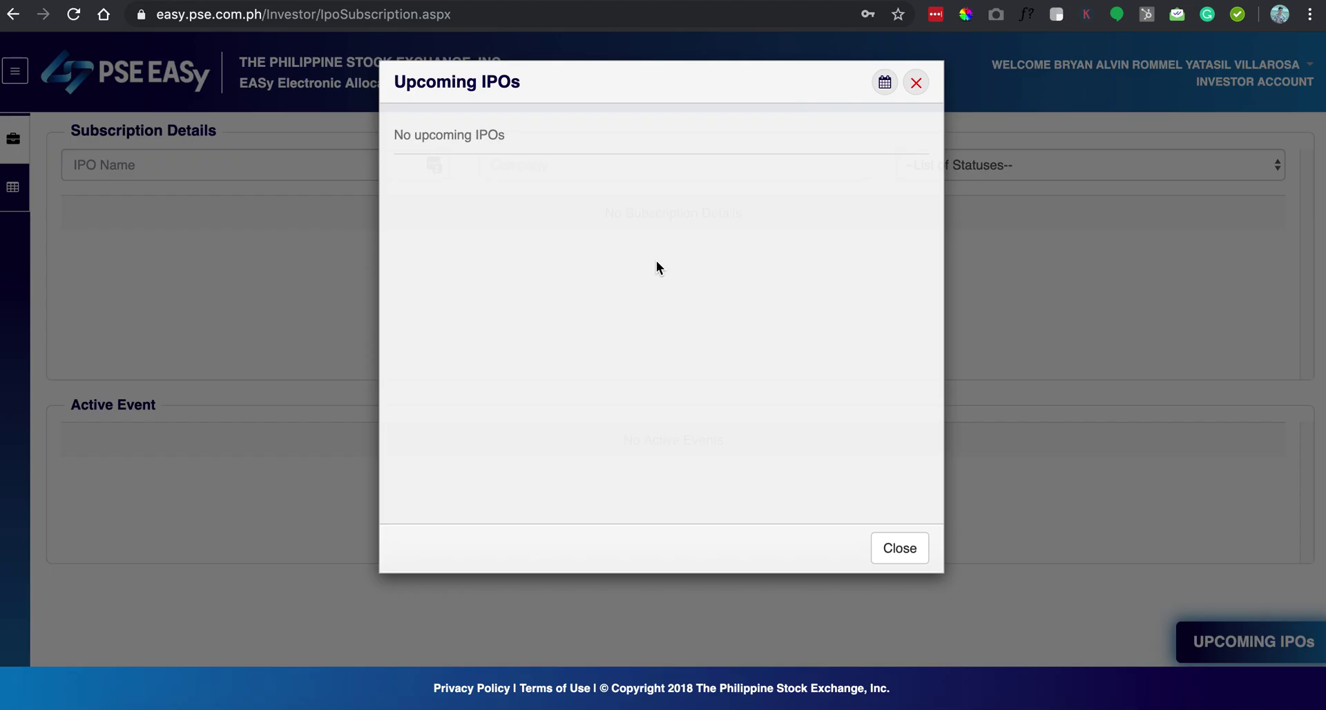
left_click(885, 82)
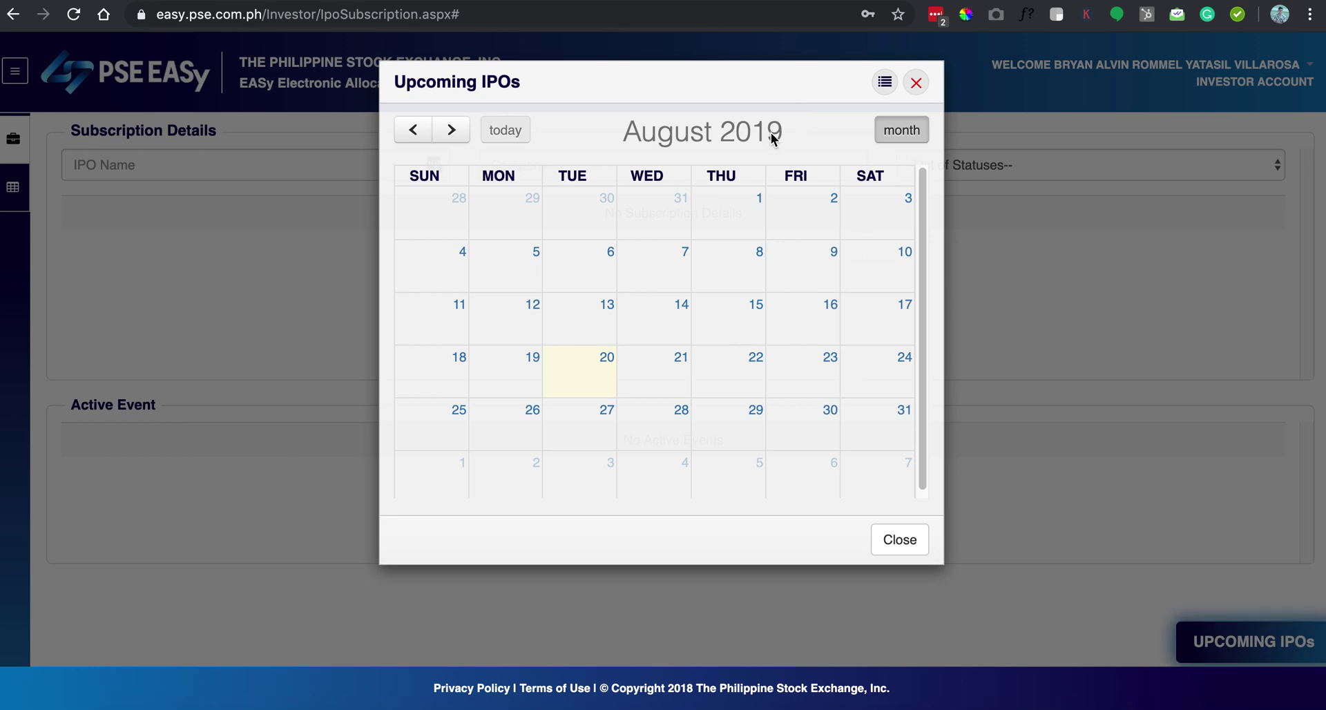
left_click(451, 130)
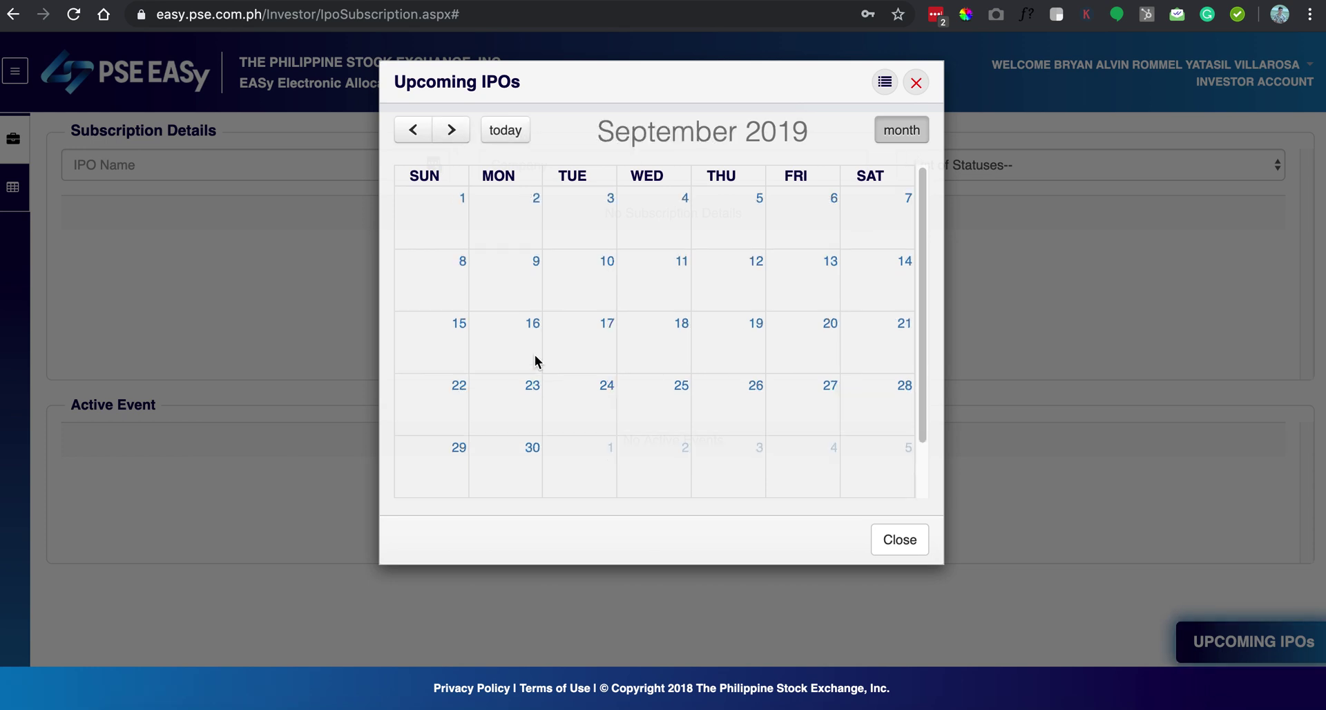
left_click(453, 129)
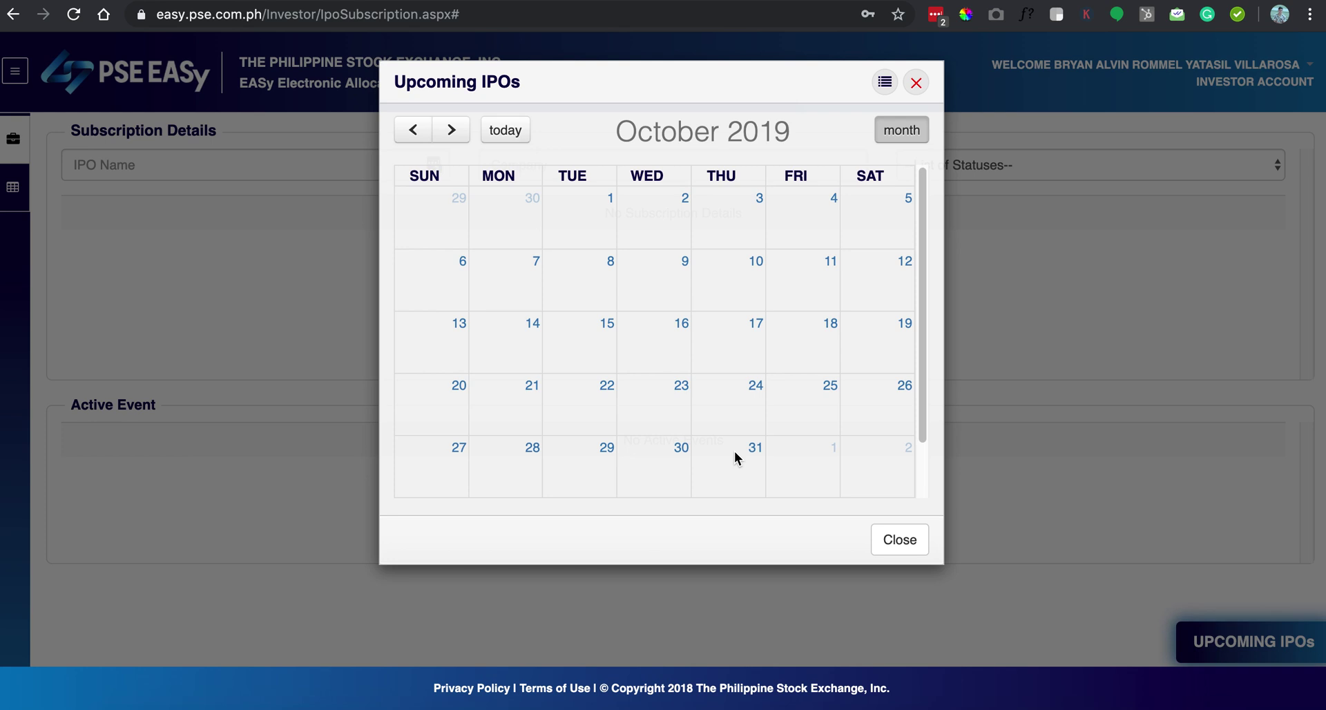
left_click(681, 448)
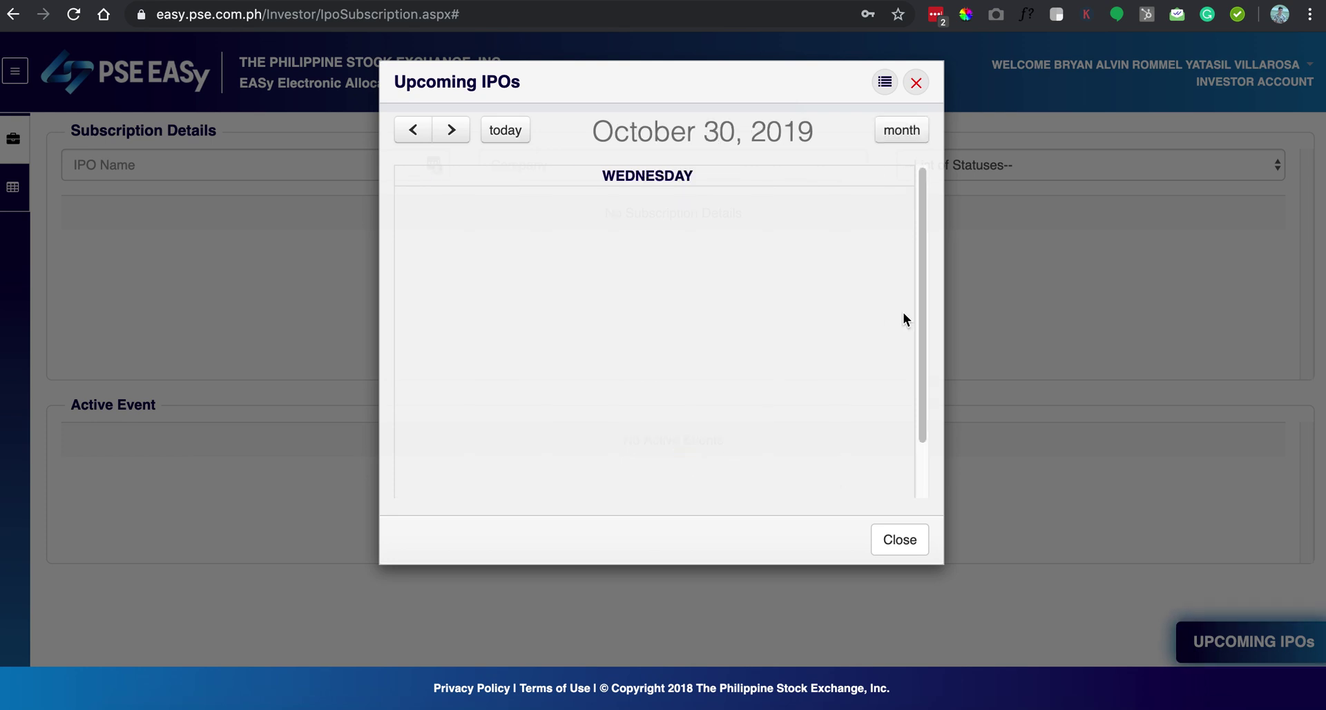
left_click(920, 139)
left_click(879, 535)
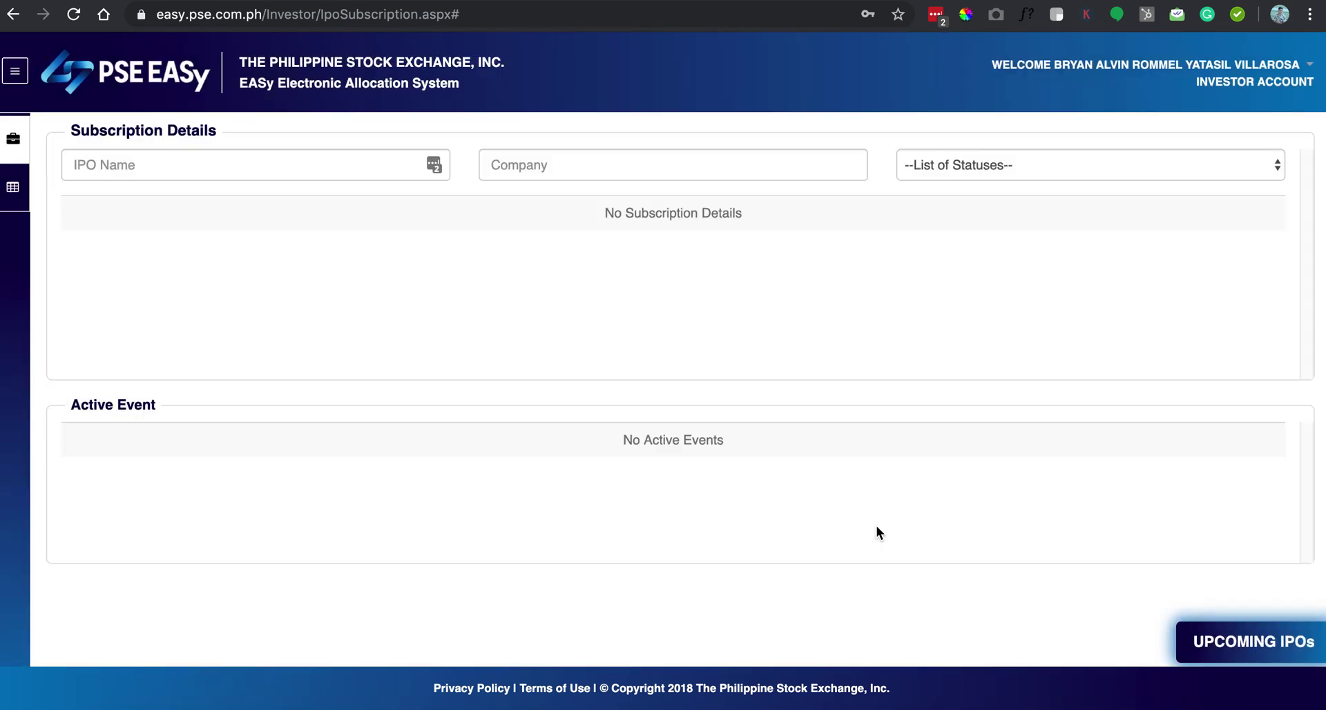
Filter the Subscription Details by the status Subscribed and by In draft
left_click(984, 154)
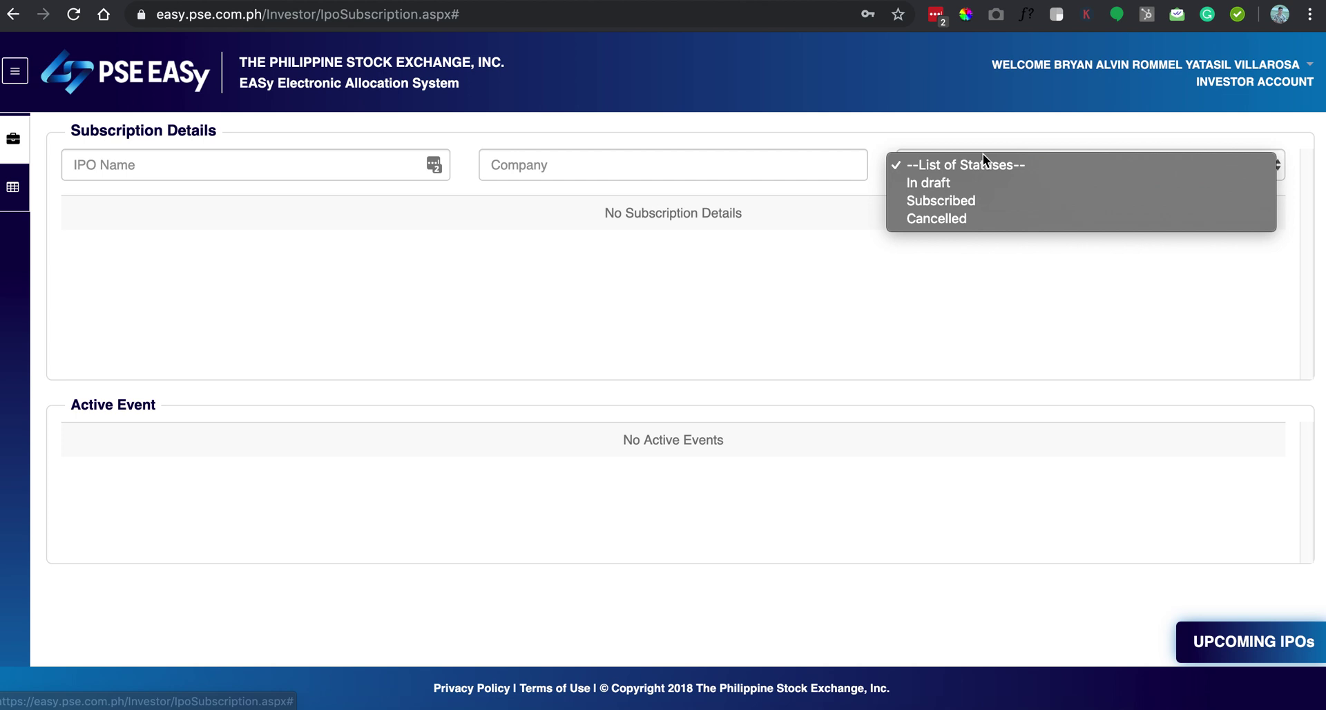
left_click(952, 195)
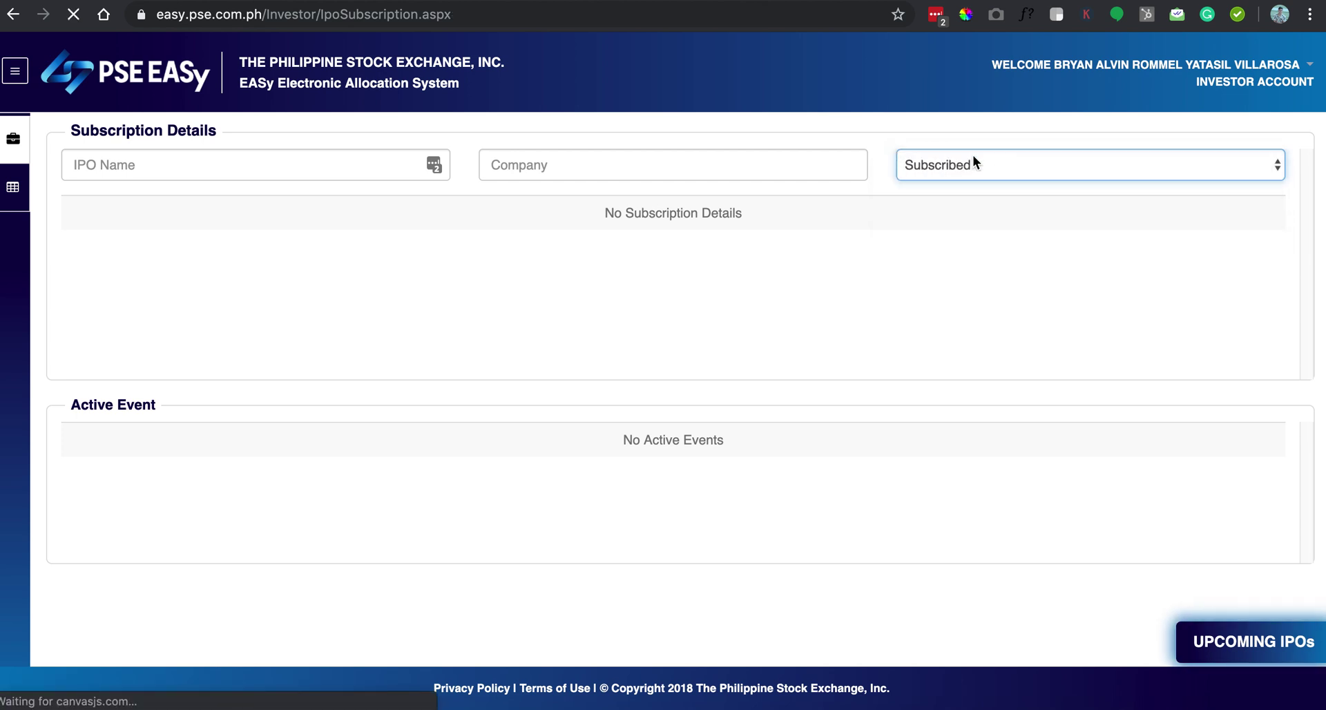
left_click(970, 167)
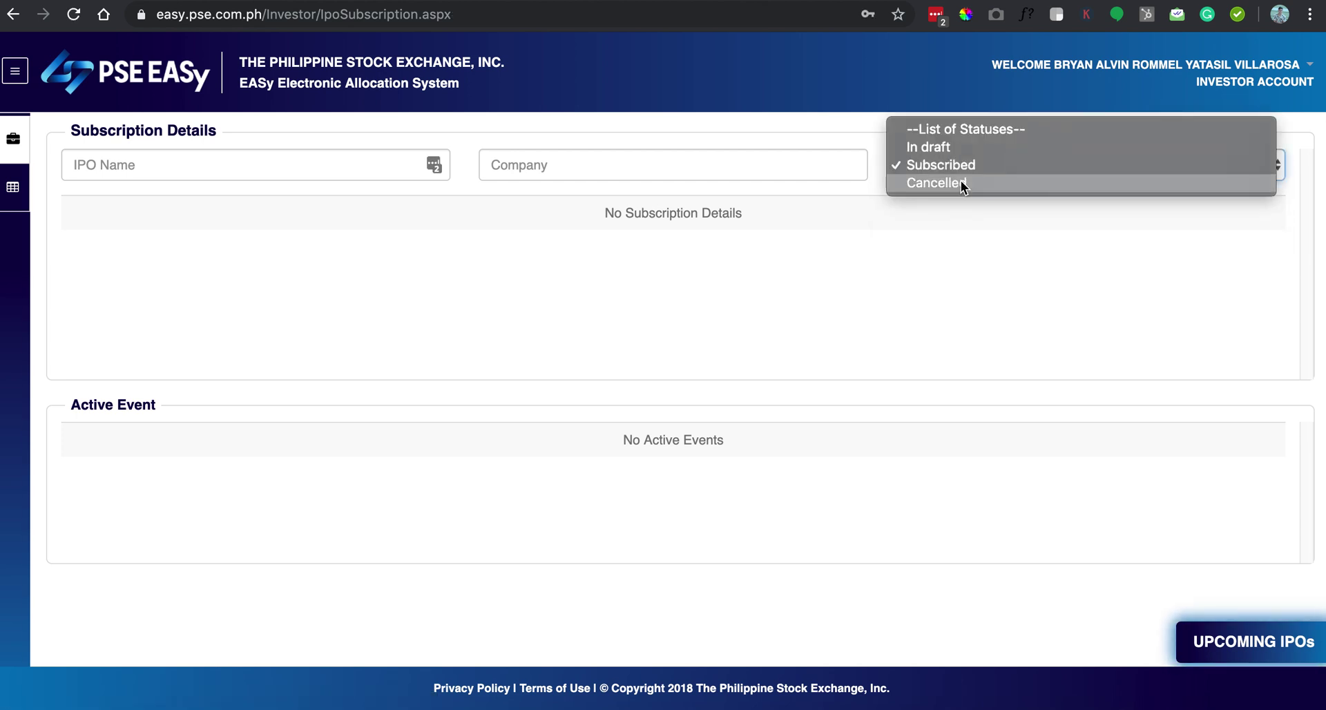
left_click(959, 150)
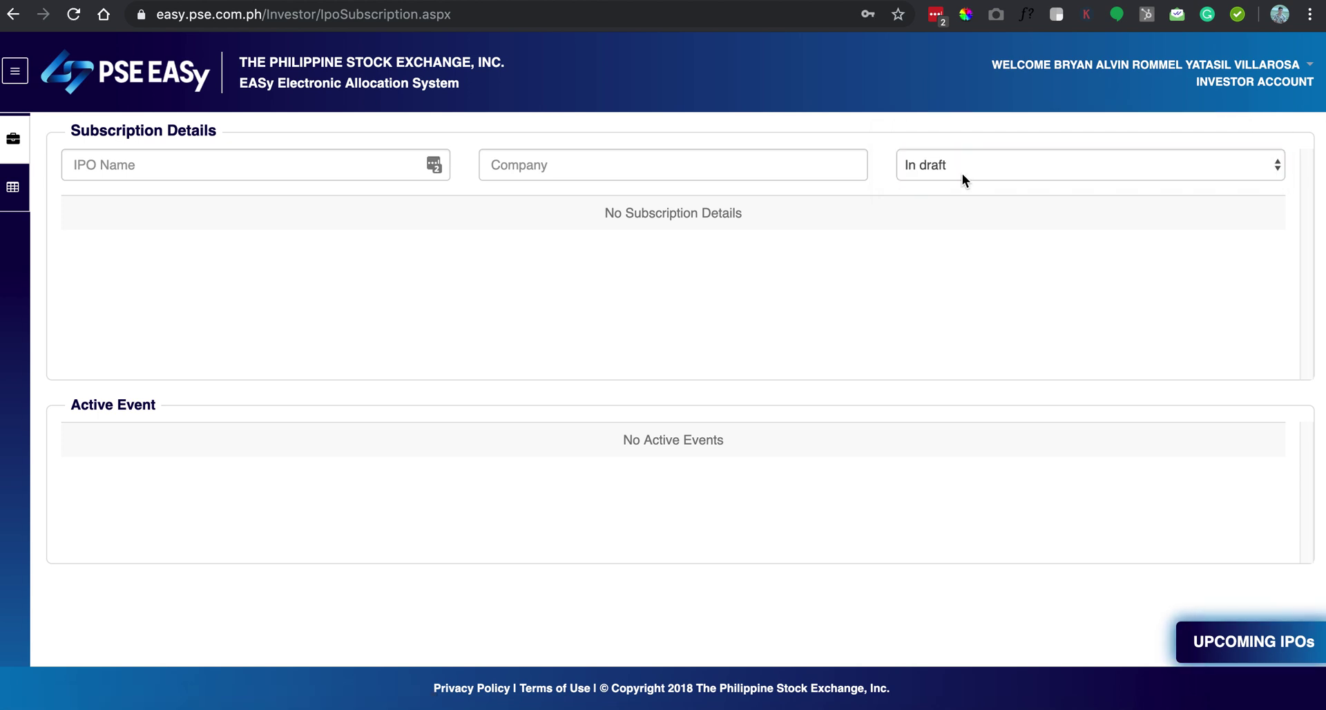
View the account menu's options without choosing one, and open the My Trading Participant page to review the registered broker's status
left_click(1289, 70)
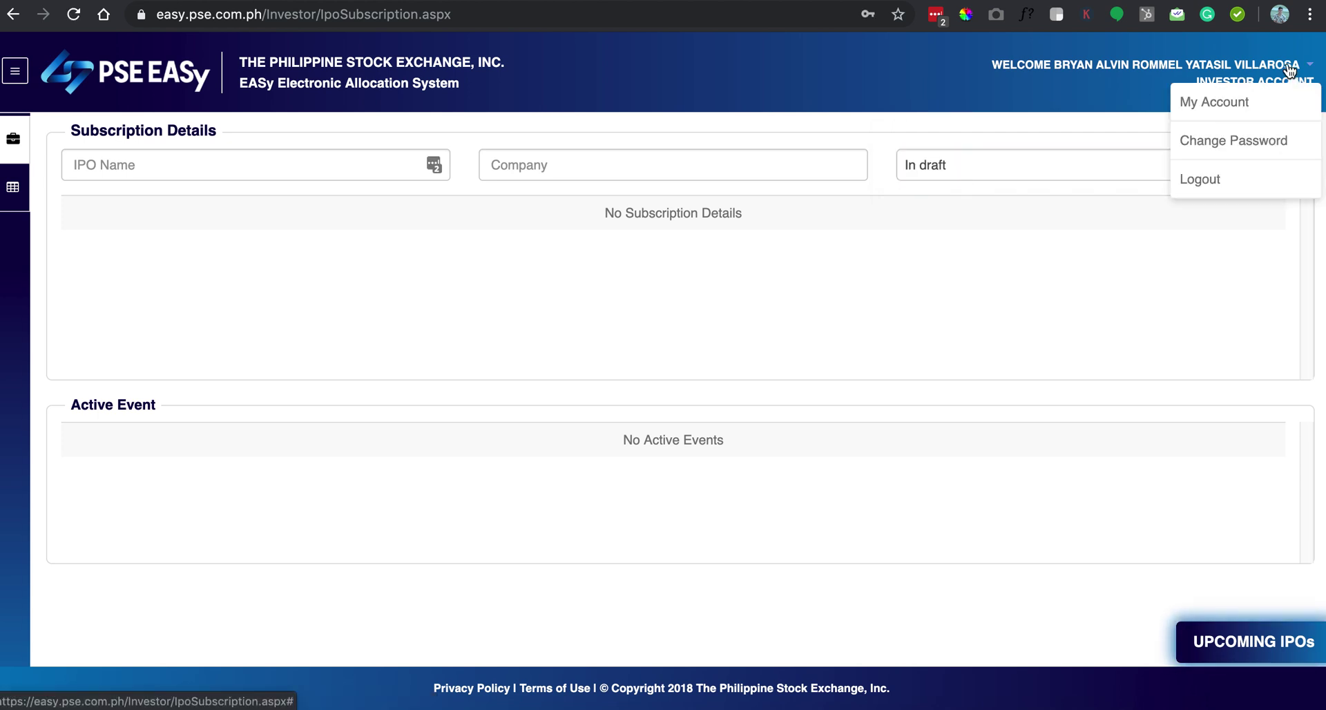
left_click(1006, 145)
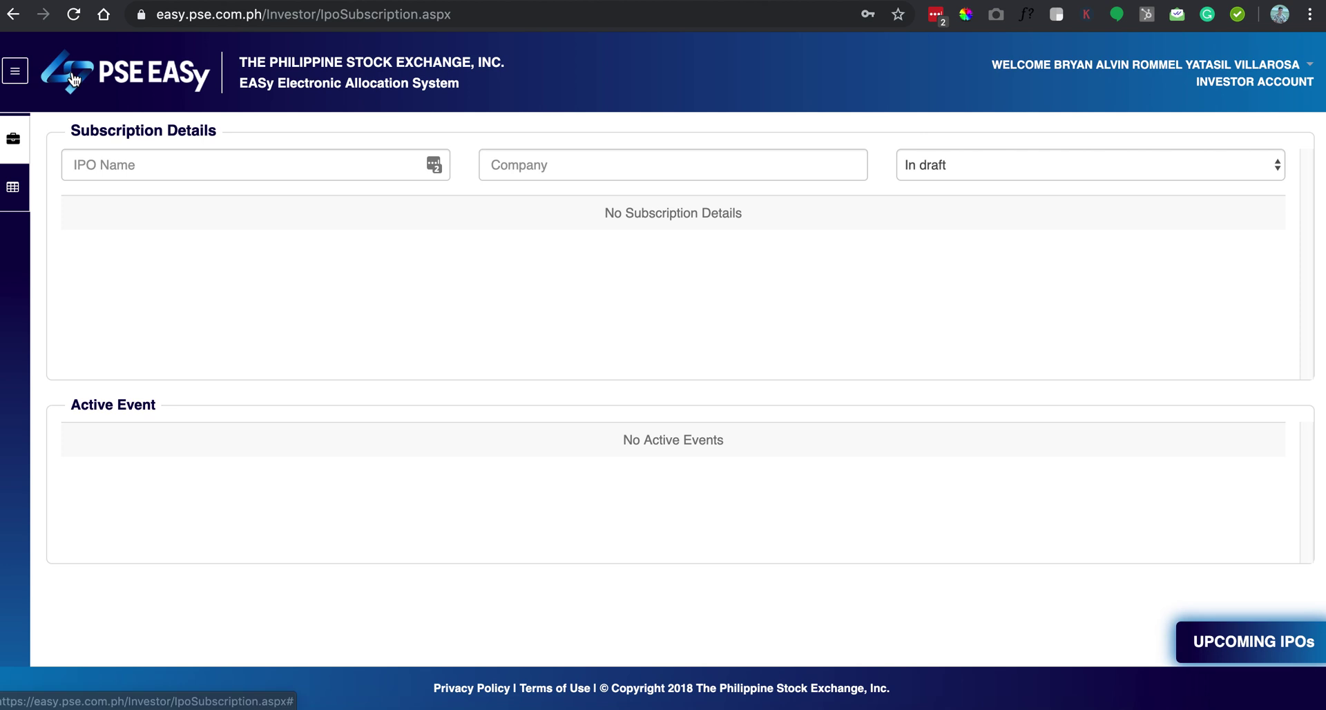
left_click(8, 76)
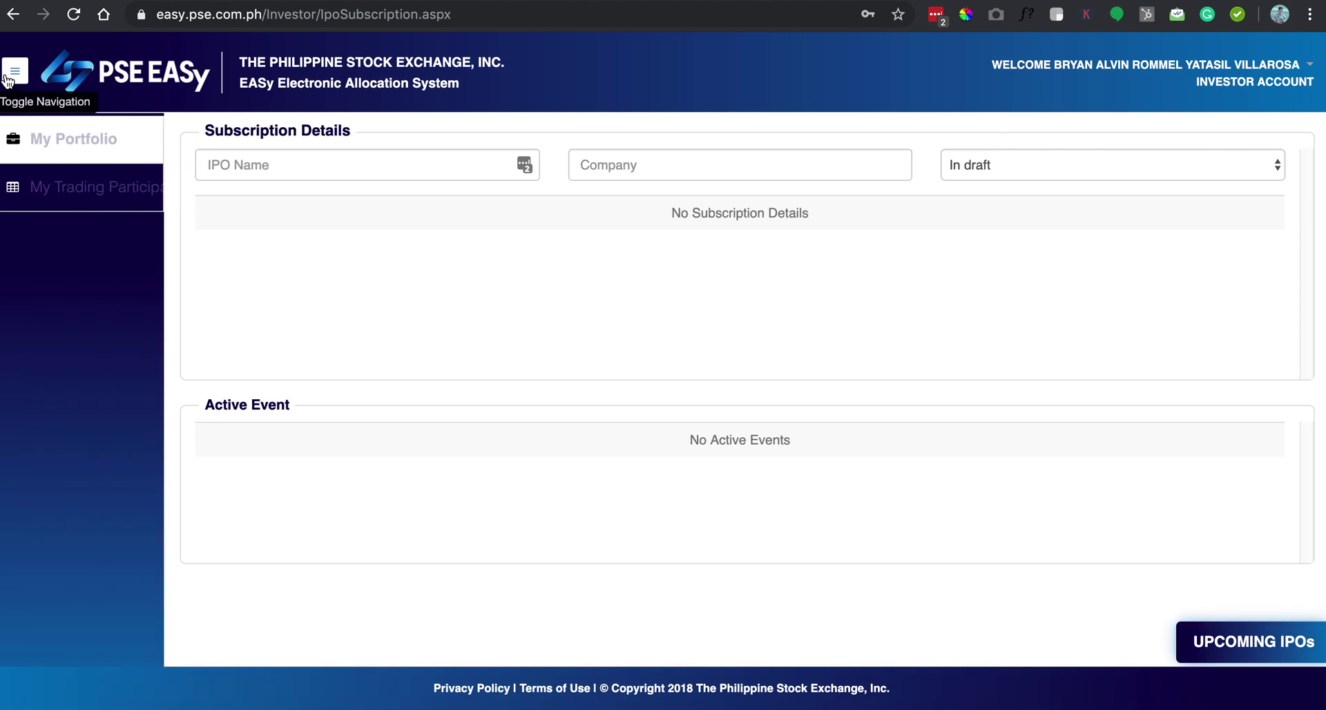
left_click(55, 195)
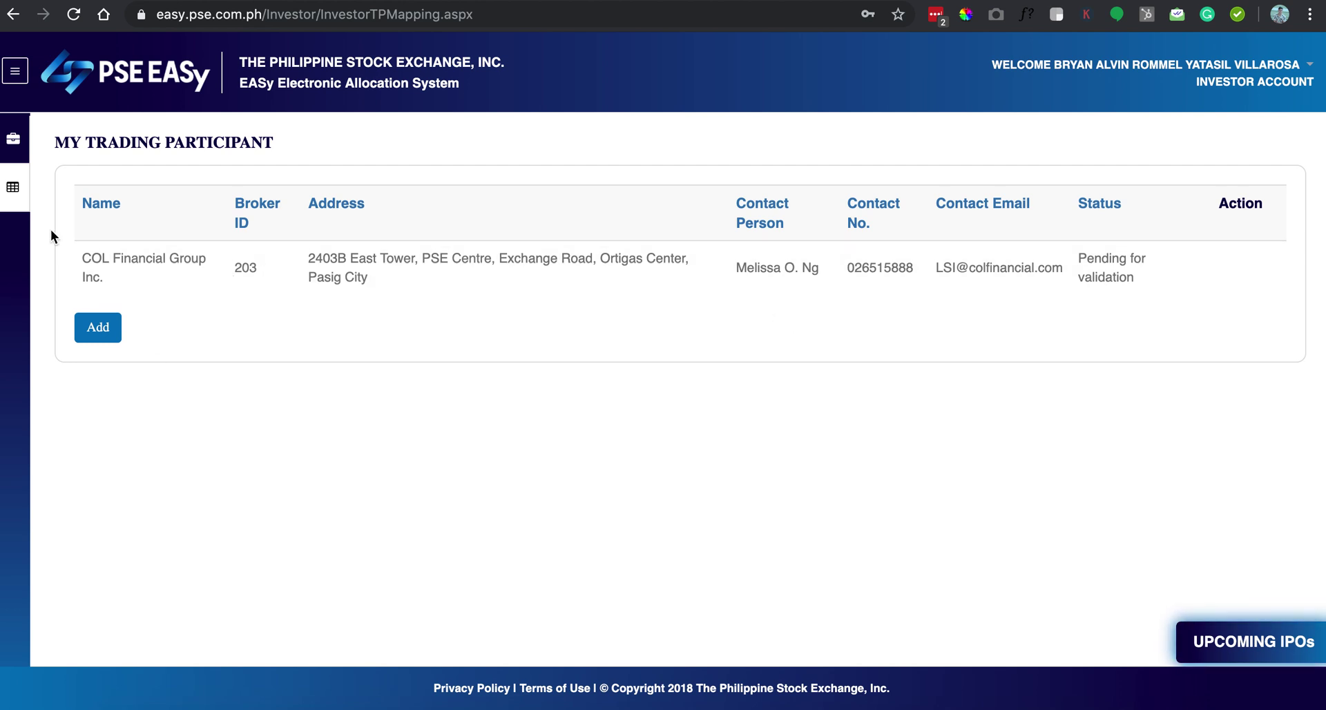
Return to My Portfolio and check the Upcoming IPOs list, closing it when finished
left_click(11, 155)
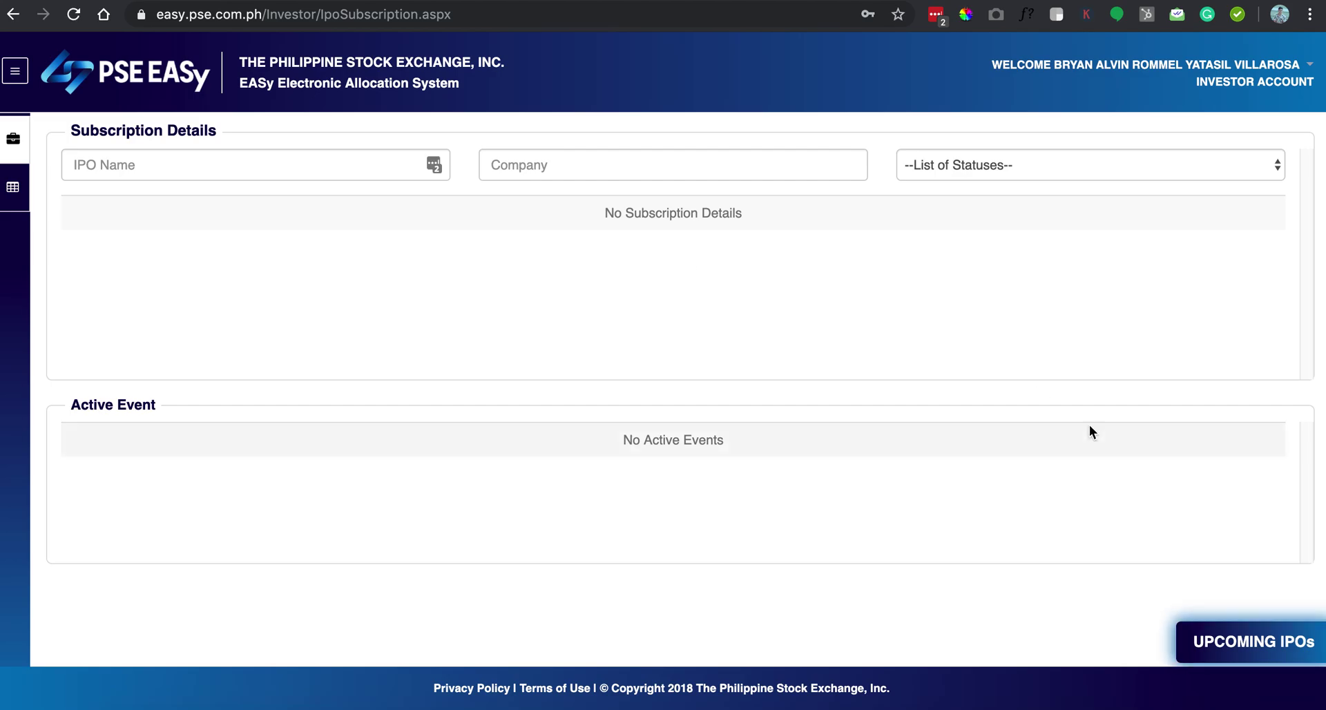
left_click(1230, 636)
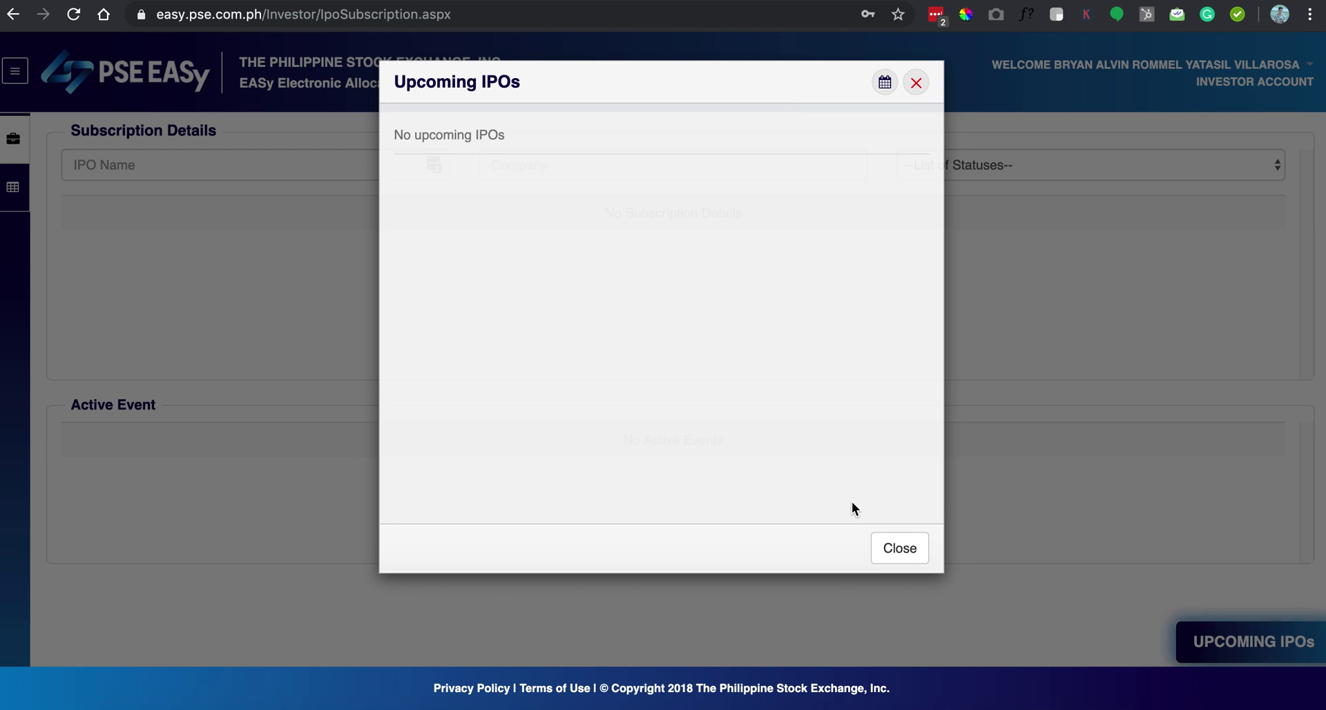
left_click(892, 553)
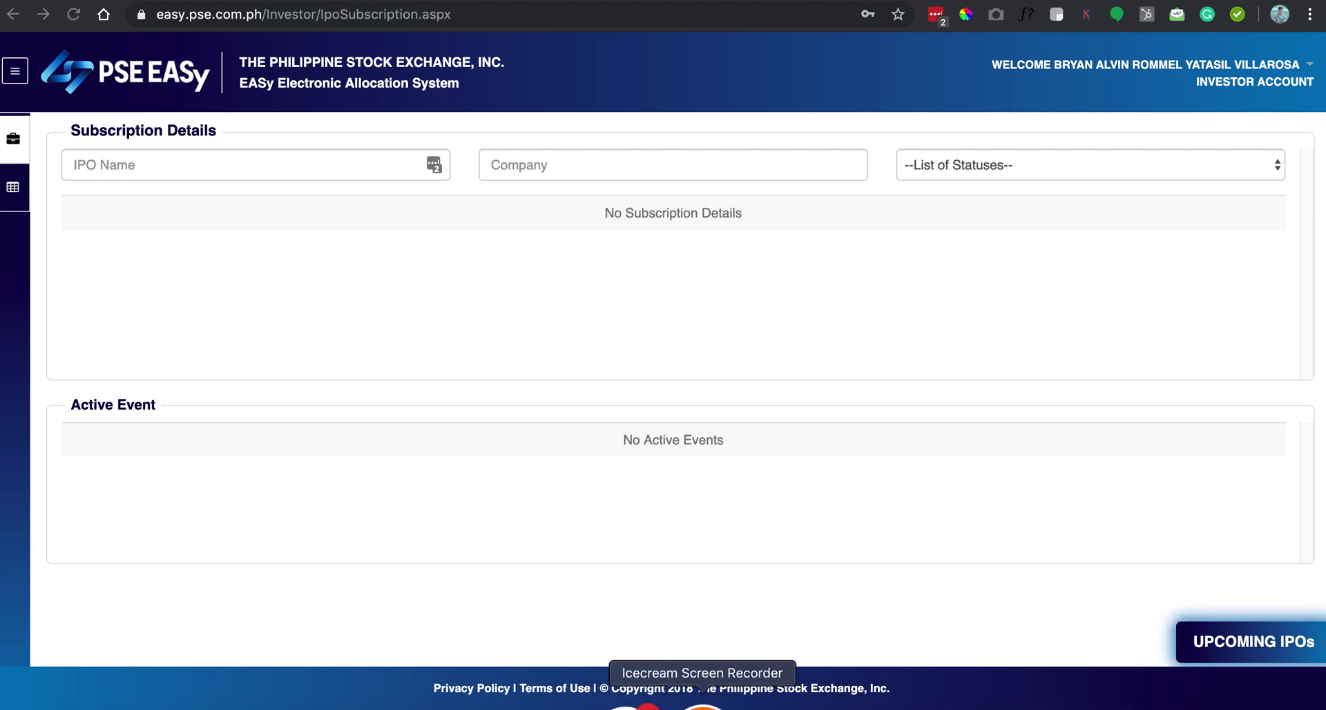
left_click(701, 703)
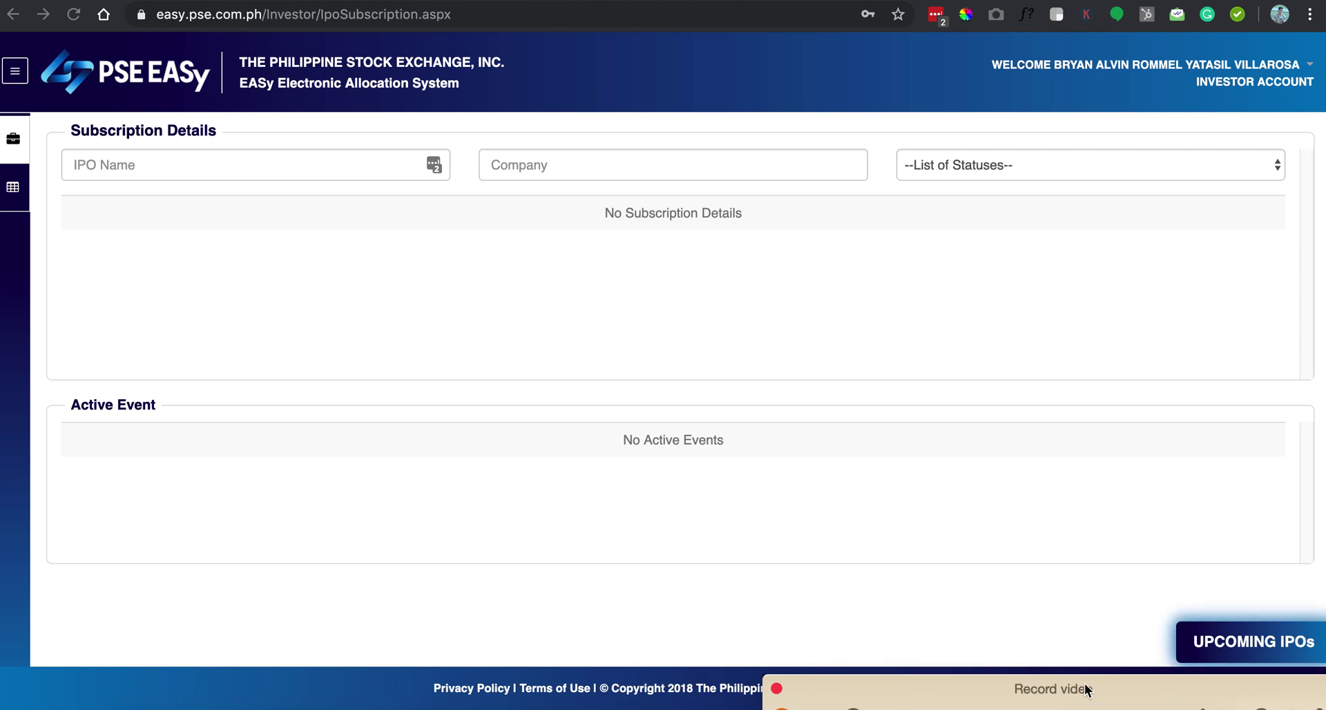